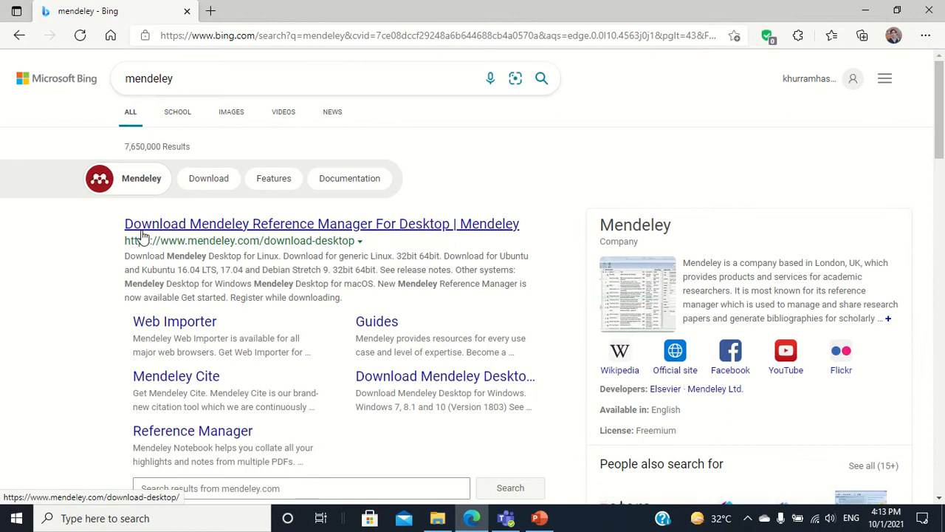
Step: Open the Mendeley Reference Manager download page from the search results
left_click_drag(119, 228, 541, 234)
scroll(515, 289, "down", 2)
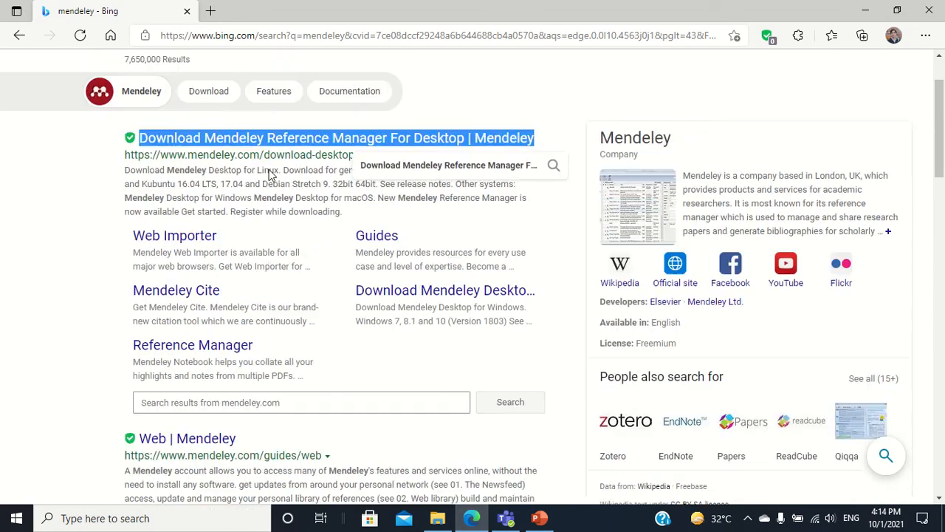
scroll(364, 170, "up", 1)
left_click(214, 161)
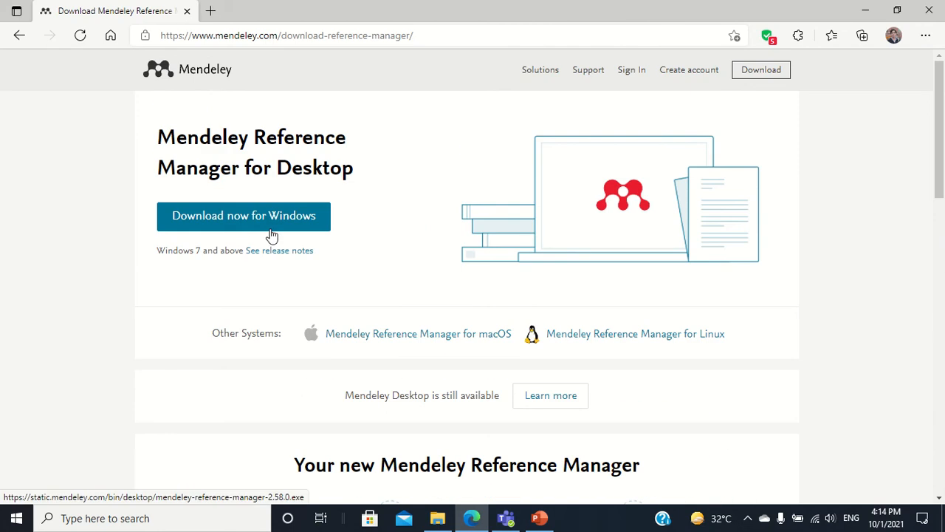
Step: Examine the Mendeley Reference Manager download page, including its feature overview, upgrade instructions and help section
scroll(293, 236, "down", 5)
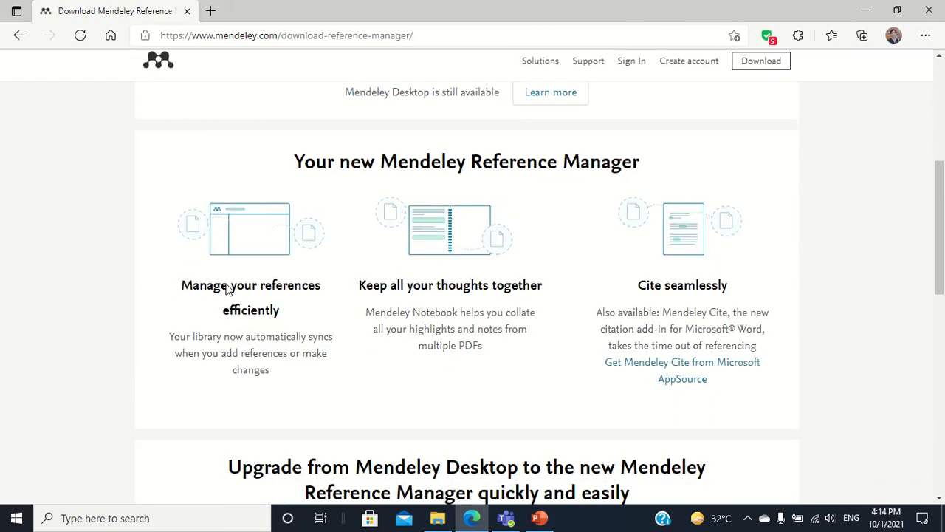
scroll(259, 280, "up", 3)
scroll(390, 201, "down", 5)
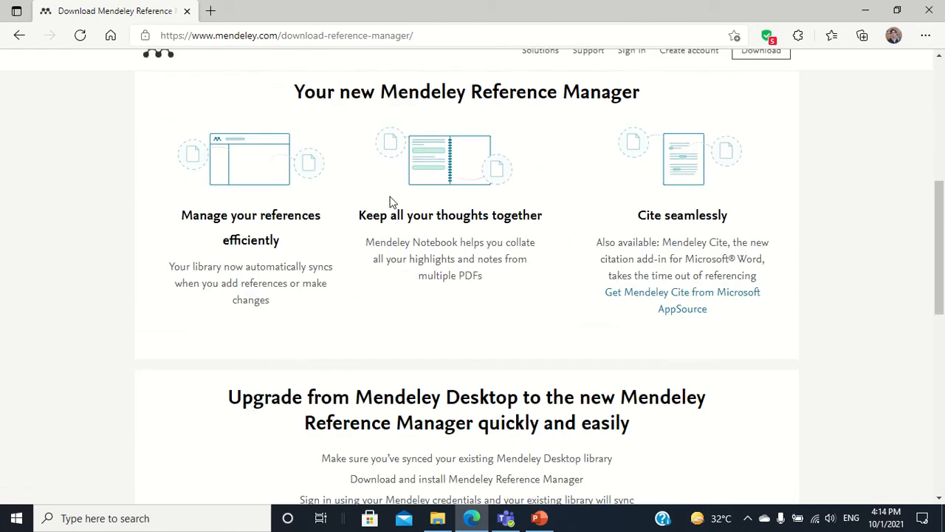
scroll(390, 200, "down", 1)
scroll(389, 200, "up", 2)
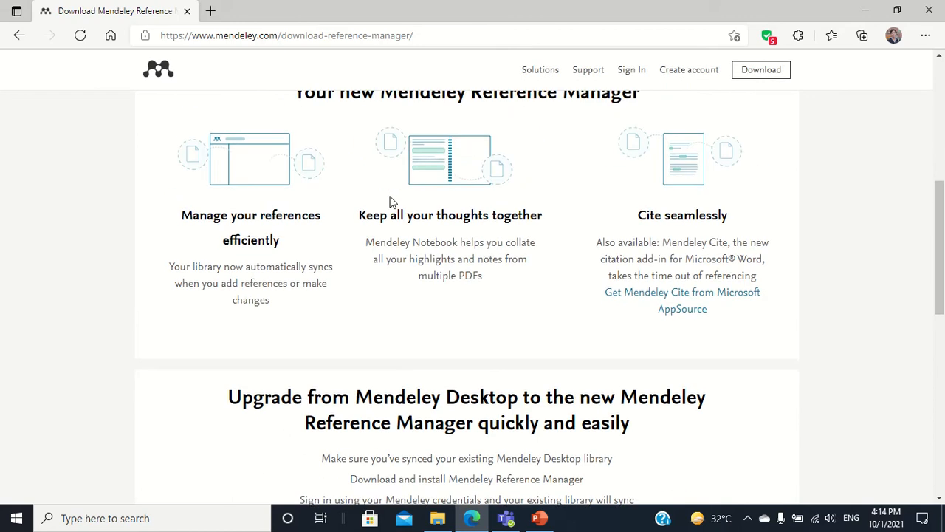
scroll(390, 202, "down", 1)
scroll(392, 201, "down", 7)
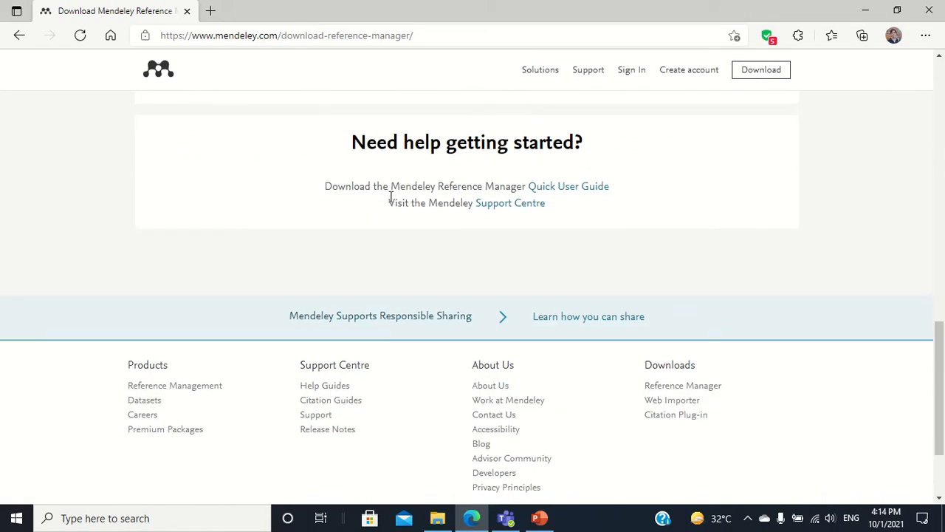
scroll(391, 201, "up", 6)
scroll(390, 196, "up", 1)
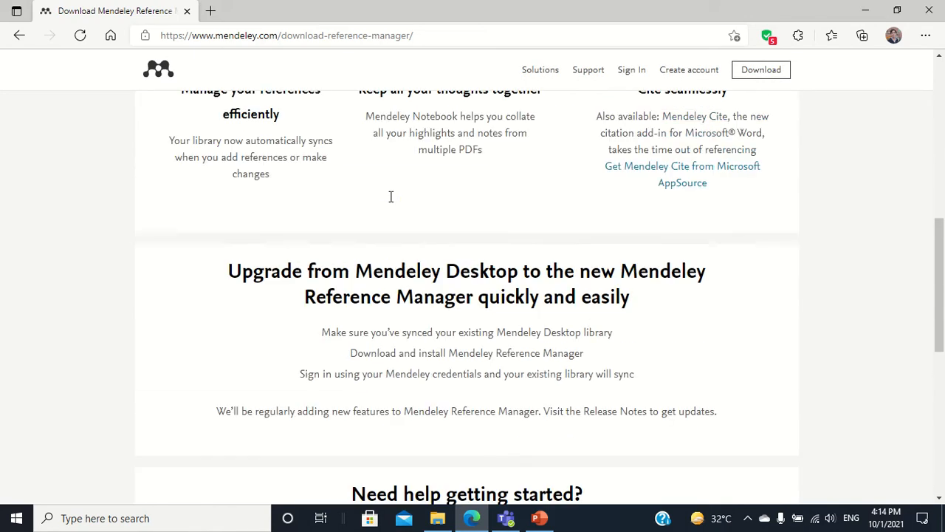
Step: Minimize the browser and file manager windows and launch Mendeley Desktop from the desktop
left_click(864, 10)
left_click(863, 11)
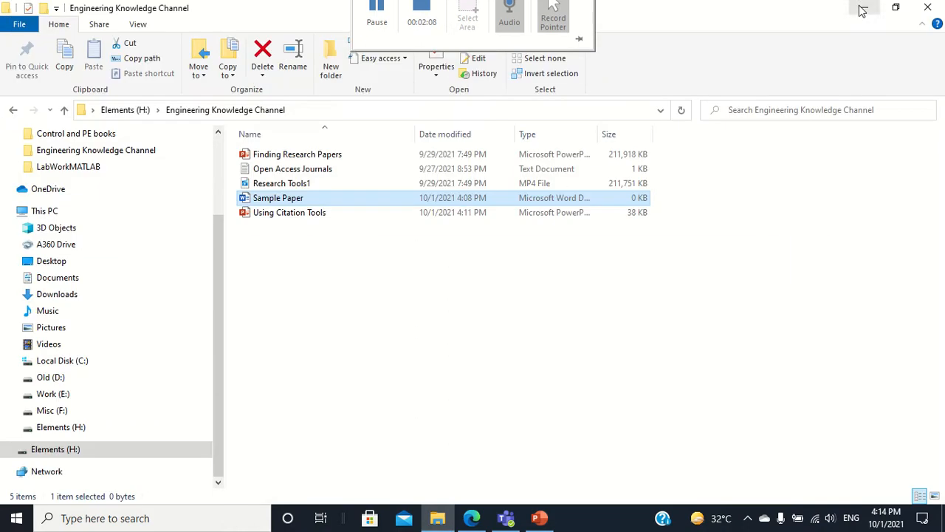
left_click(861, 8)
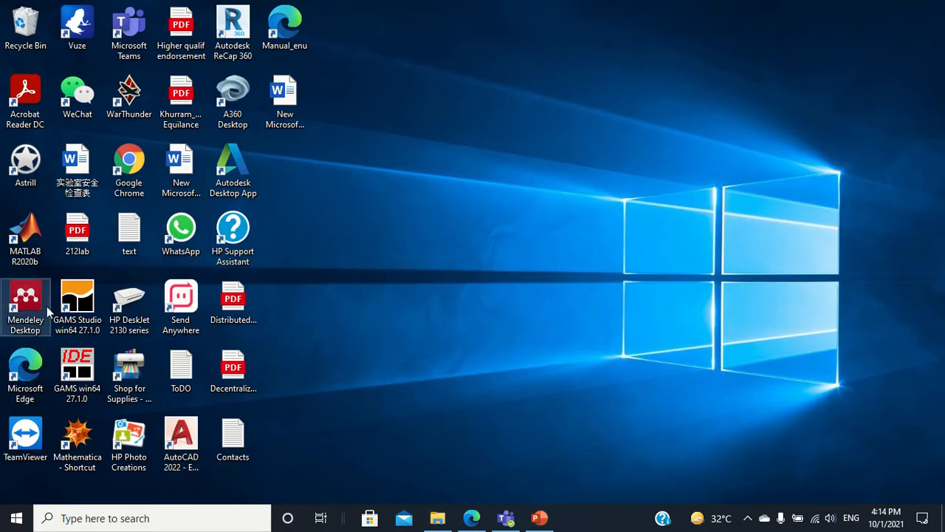
double_click(35, 314)
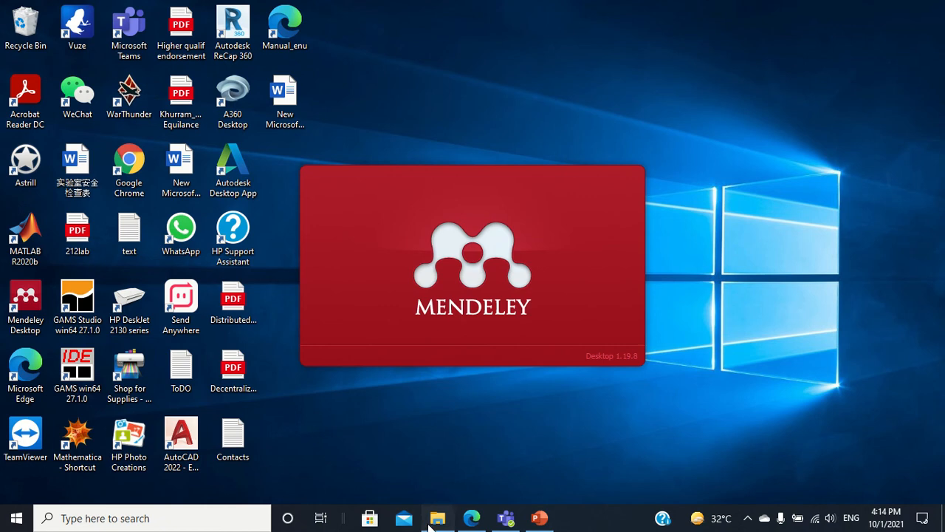
Step: Open the Sample Paper Word document from the Engineering Knowledge Channel folder and enable its macro content
left_click(437, 519)
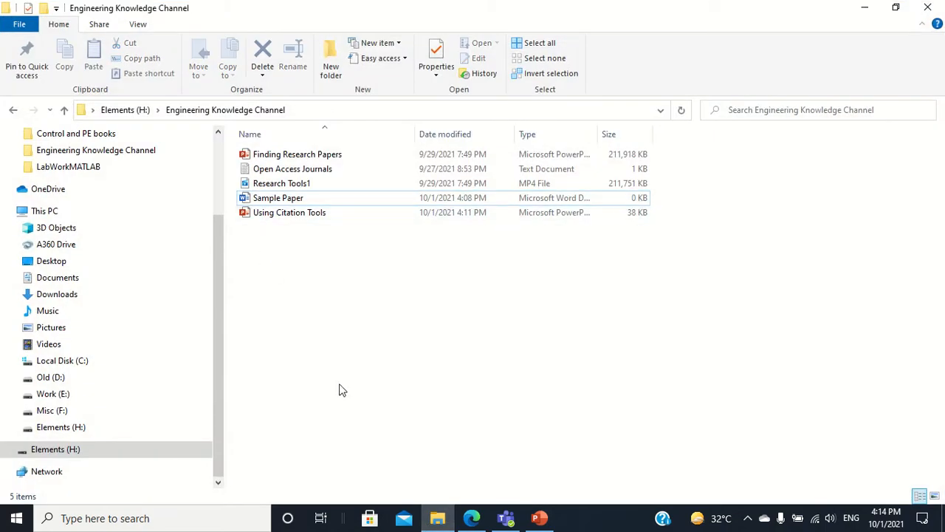
double_click(301, 204)
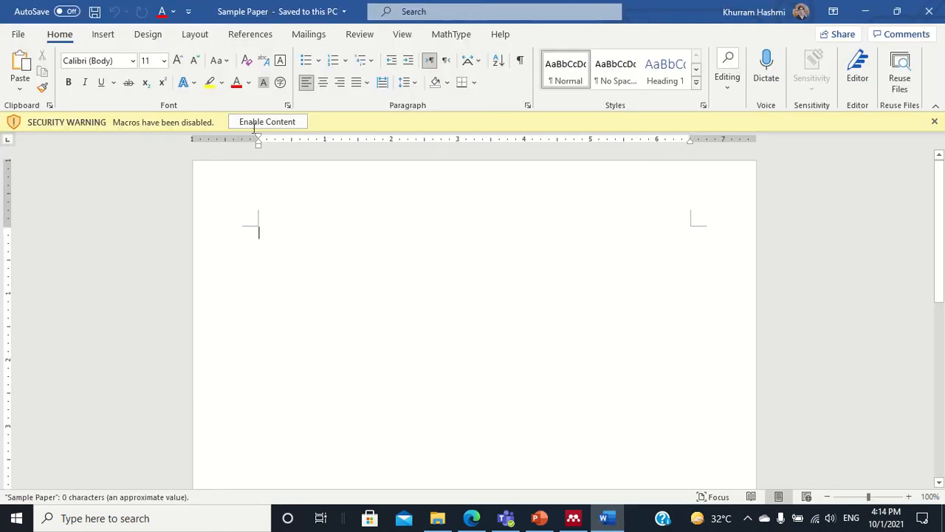
left_click(258, 121)
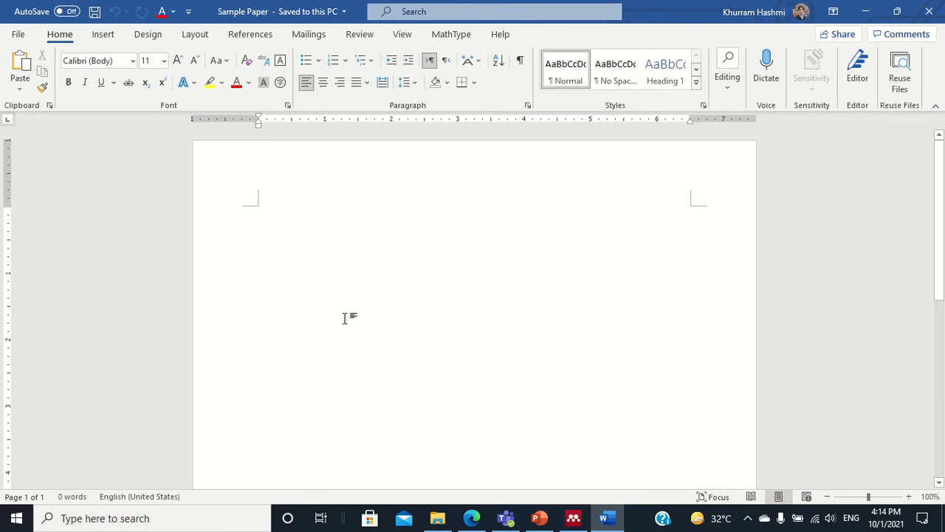
Step: Write "This is what I concluded from reading this paper." and format it with the No Spacing style and Times New Roman
key("Return")
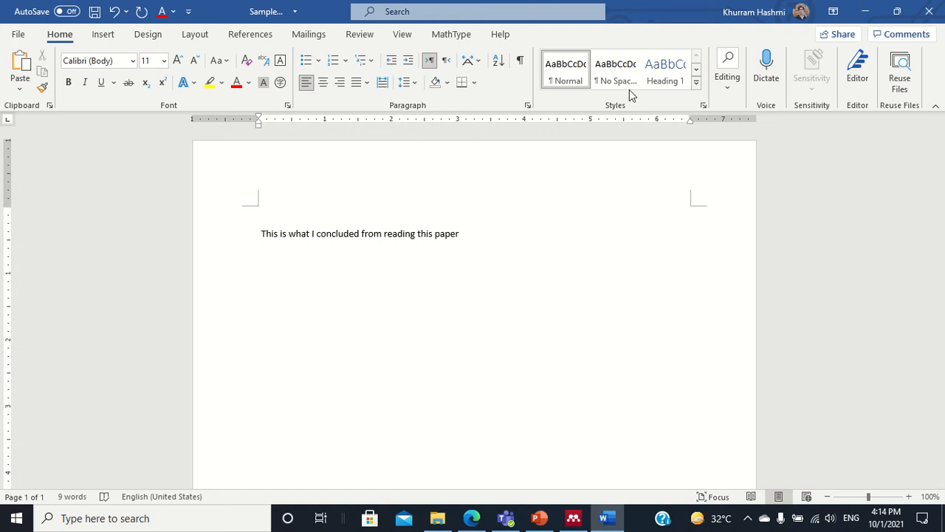
key("ctrl+a")
left_click(615, 72)
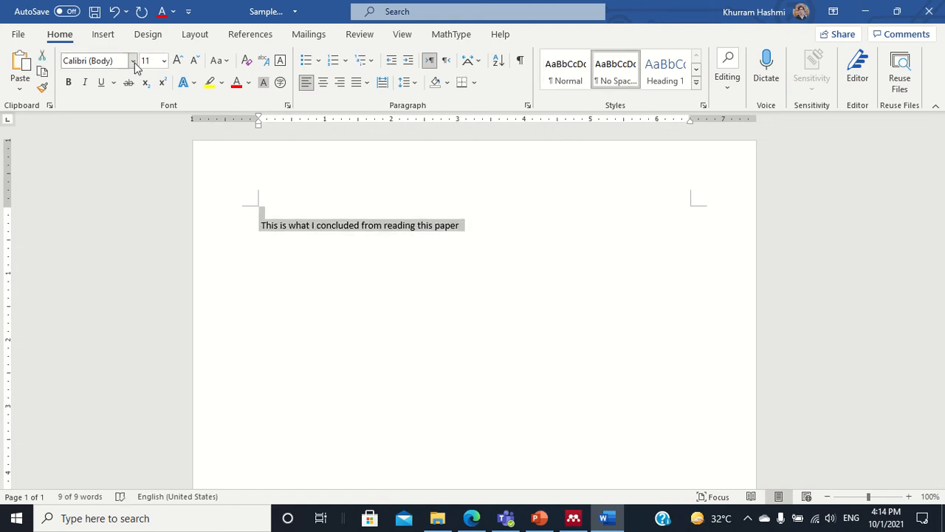
left_click(132, 60)
left_click(116, 237)
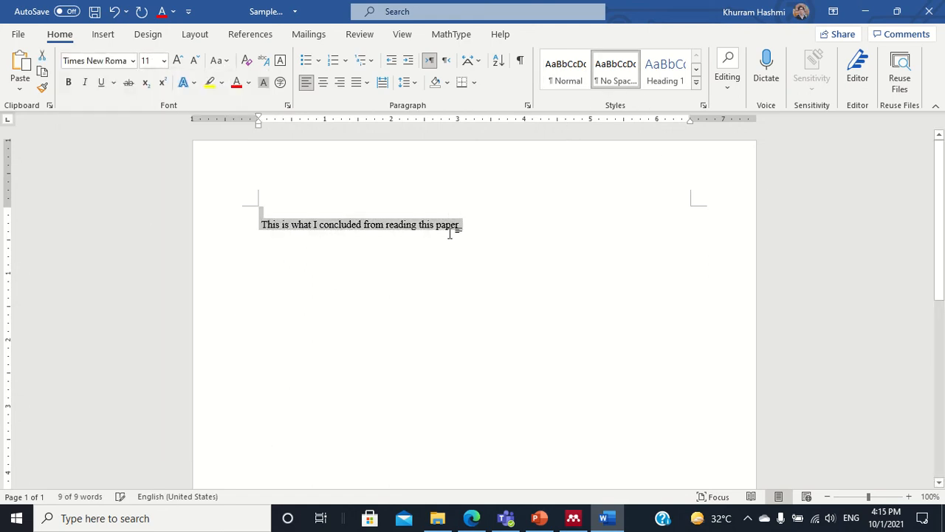
left_click(471, 235)
type(".")
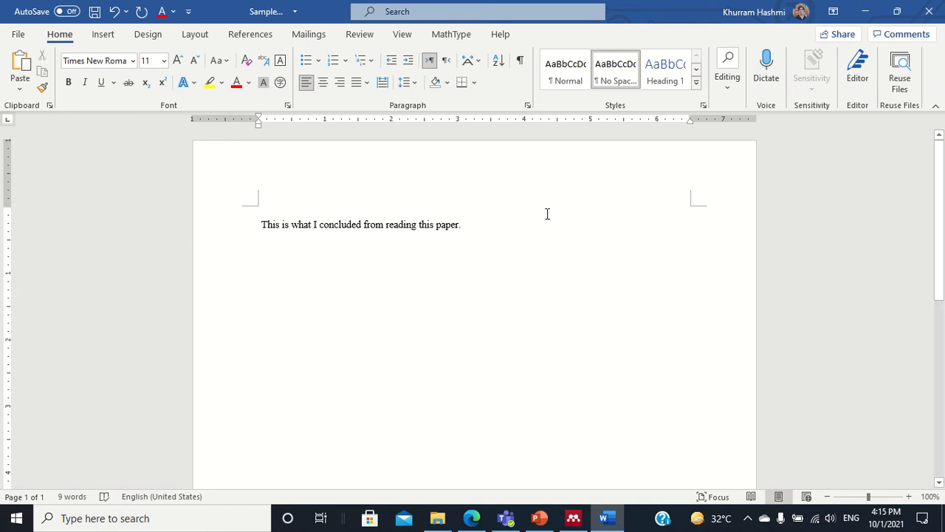
Step: Start inserting a Mendeley citation after the sentence and go to the Mendeley library to choose its source
left_click(357, 43)
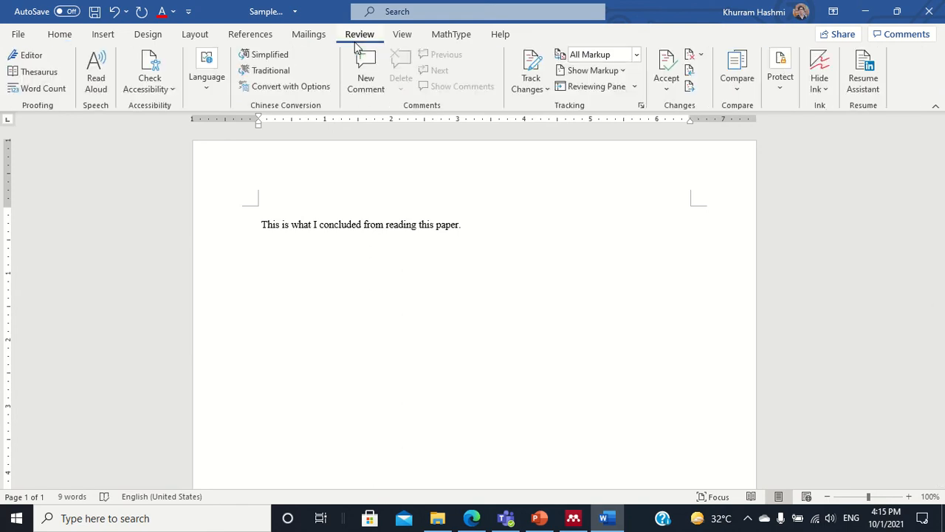
left_click(254, 42)
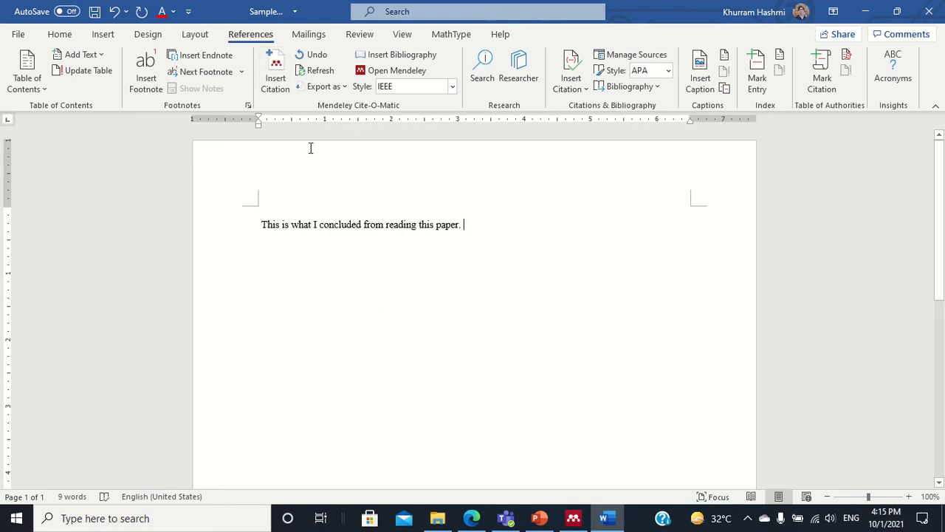
left_click(577, 522)
left_click(577, 522)
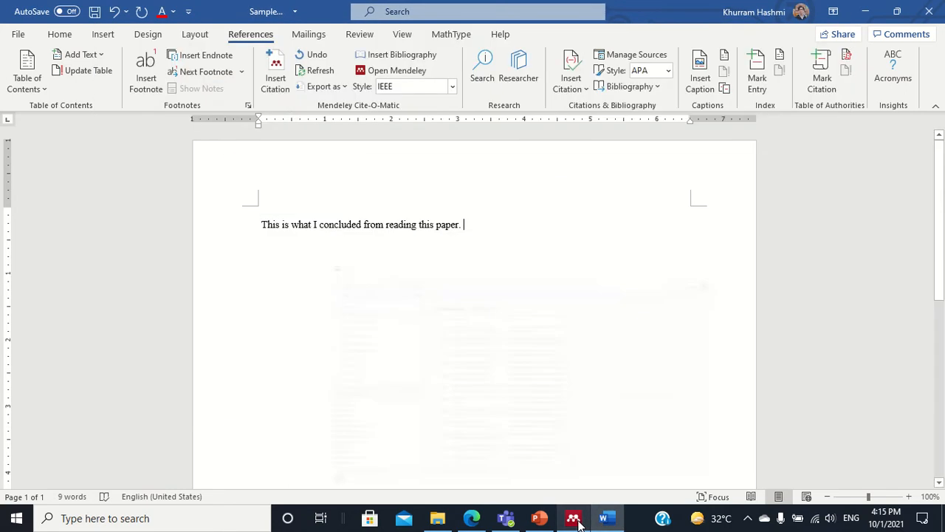
left_click(281, 87)
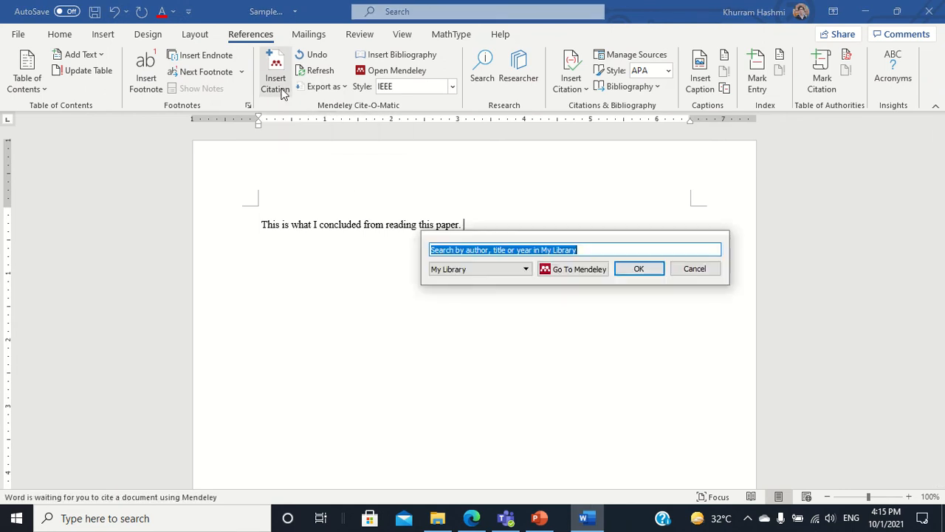
left_click(576, 273)
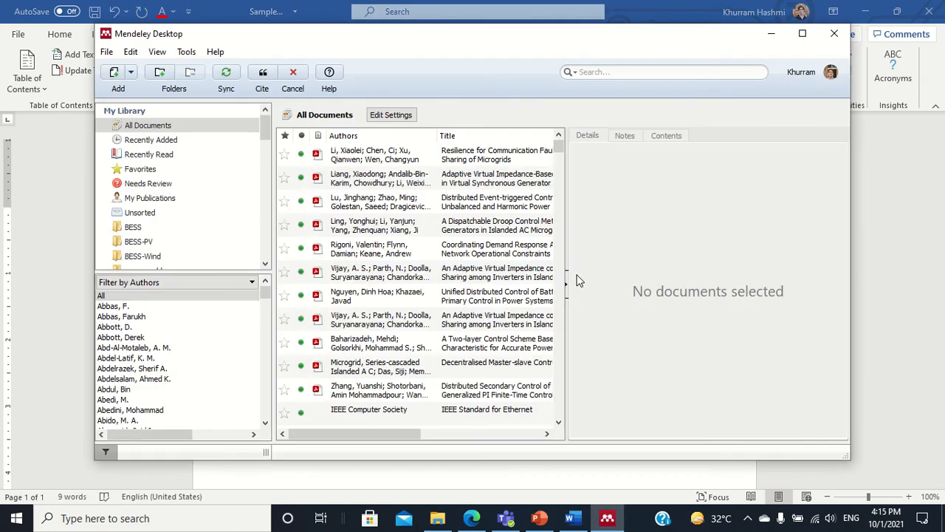
Step: Browse the full document list, show the papers in the Consensus folder and maximize the Mendeley window
scroll(446, 301, "down", 3)
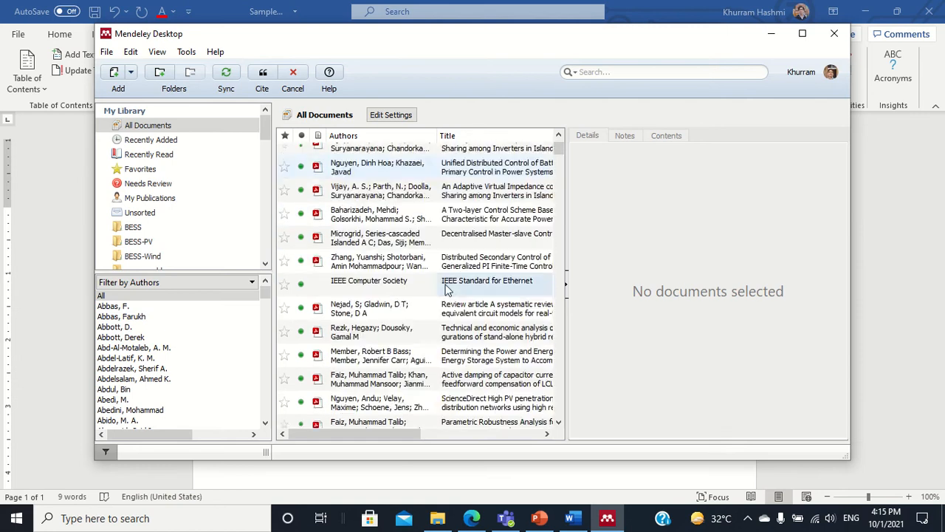
scroll(449, 158, "up", 3)
left_click(635, 72)
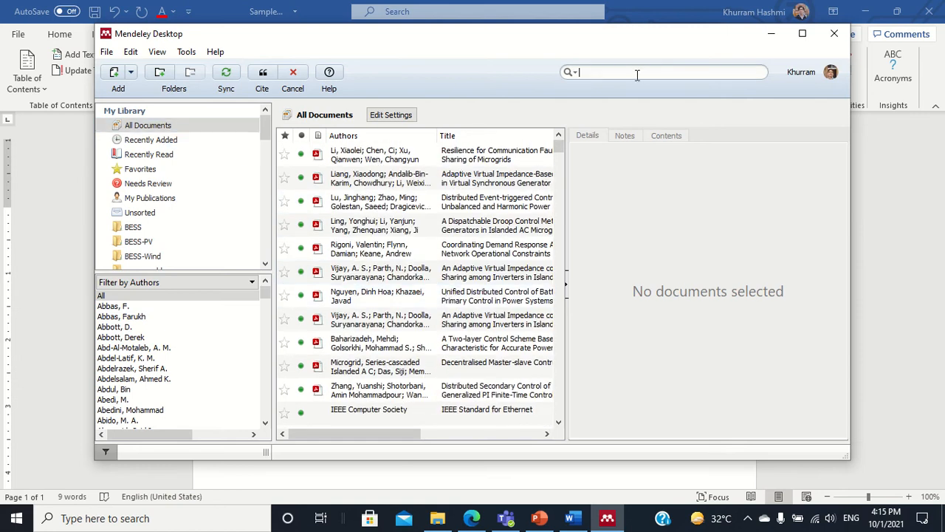
scroll(205, 170, "down", 4)
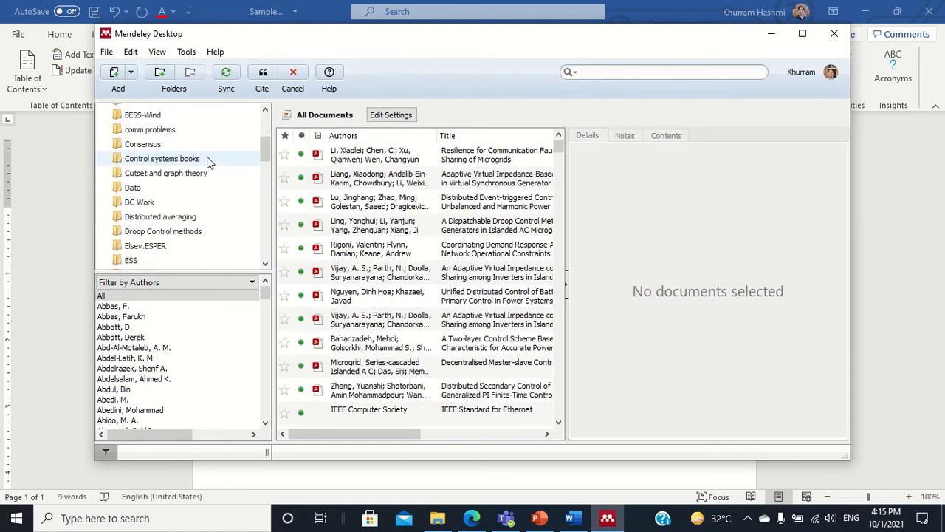
left_click(163, 144)
scroll(269, 137, "up", 4)
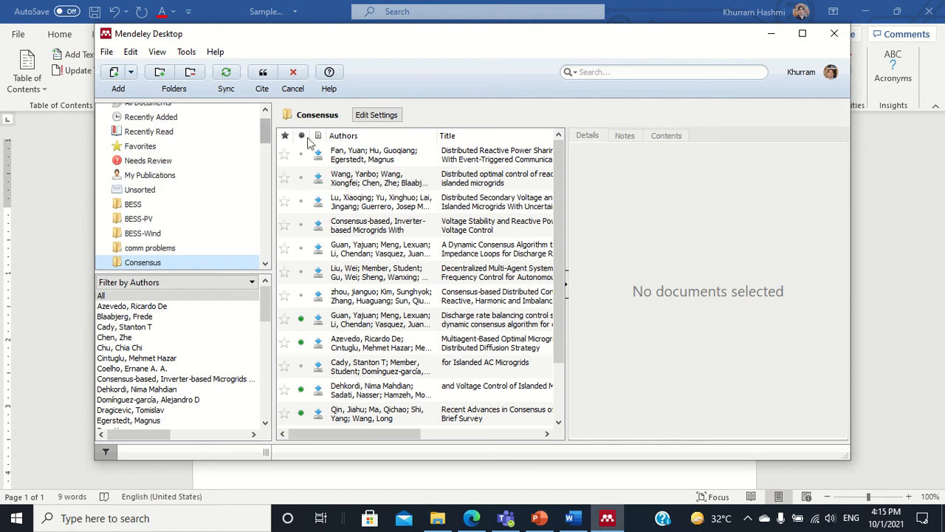
left_click(802, 35)
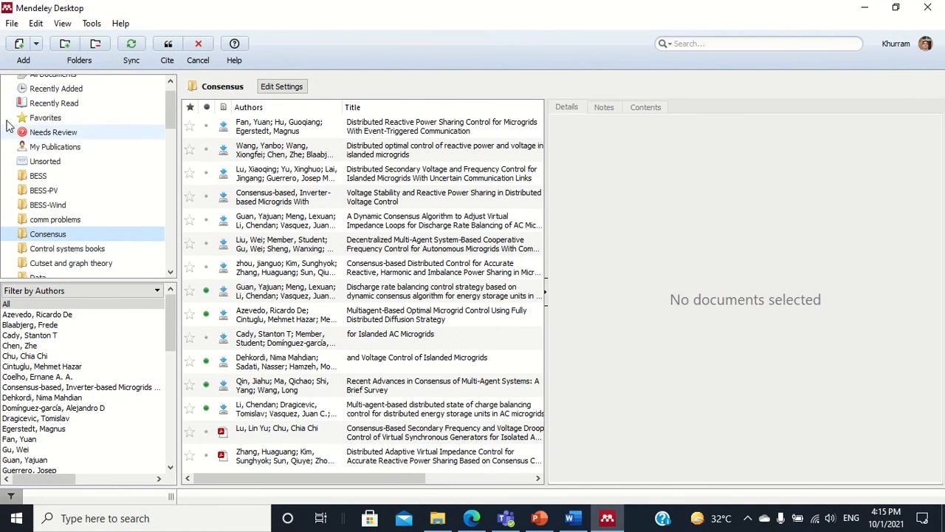
left_click(34, 45)
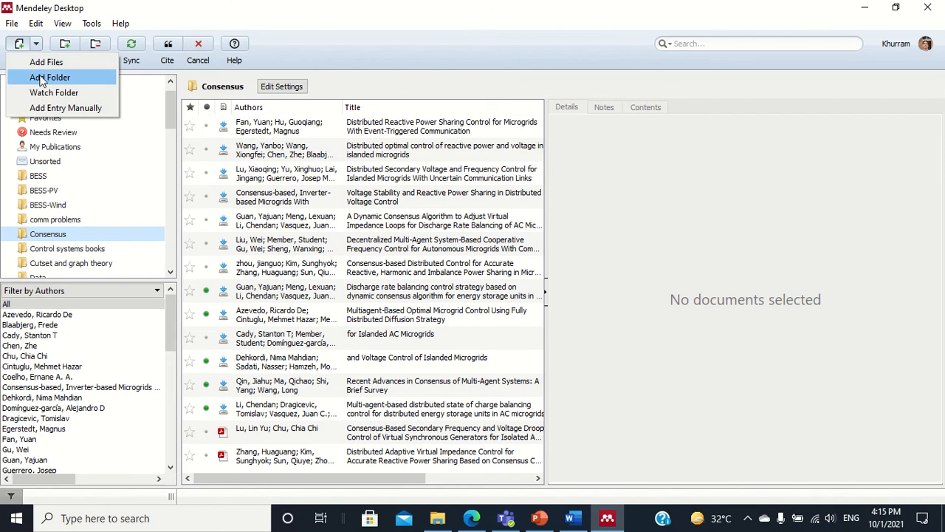
left_click(266, 29)
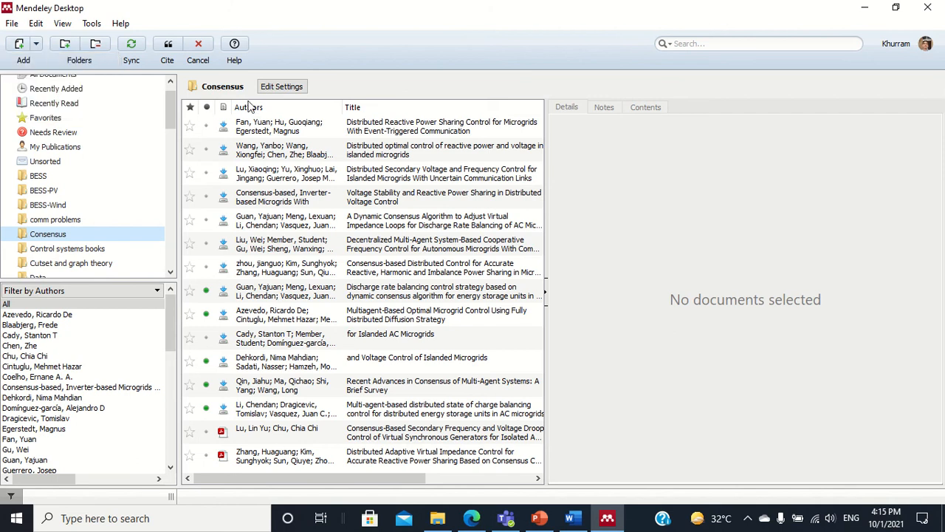
left_click(35, 44)
left_click(333, 40)
Step: Browse the papers in several library folders, including Friends work, Power systems and power flow, and PhD Work-I
scroll(88, 215, "down", 4)
left_click(77, 206)
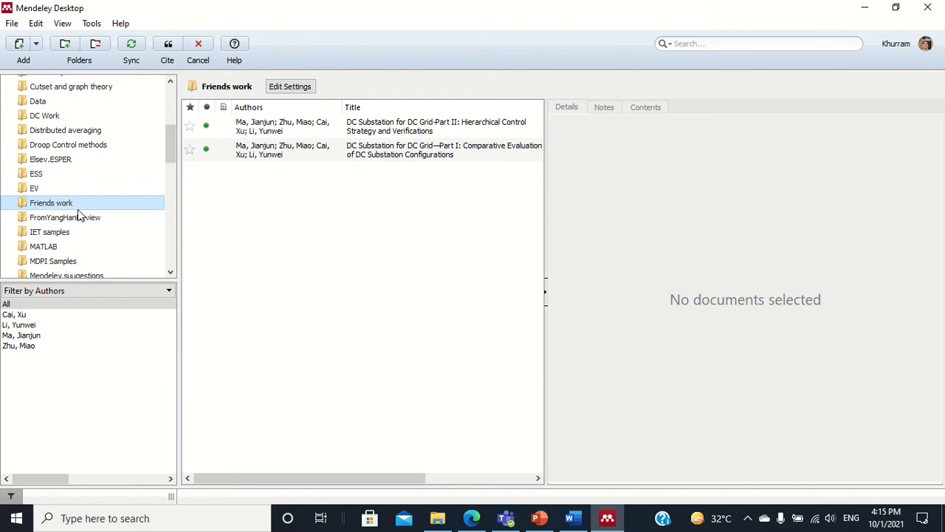
left_click(77, 219)
scroll(74, 221, "down", 5)
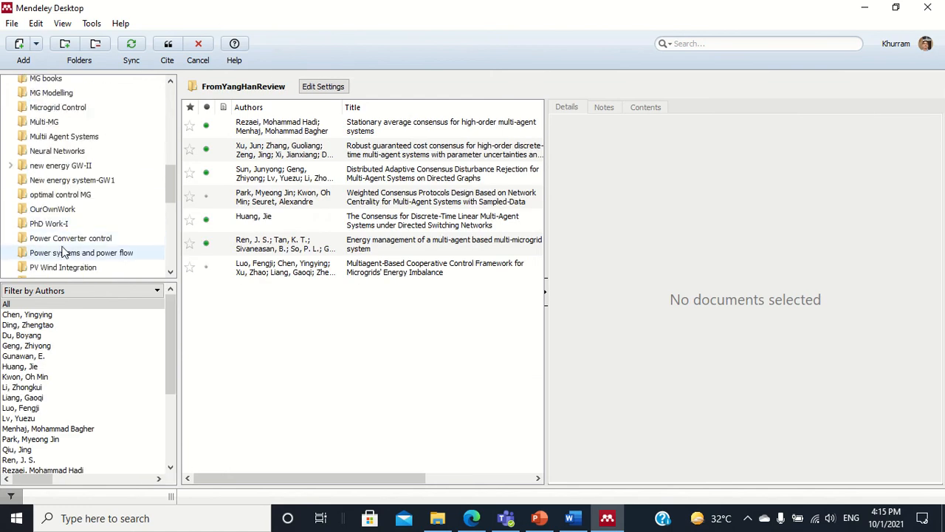
left_click(63, 252)
left_click(64, 224)
scroll(64, 221, "up", 12)
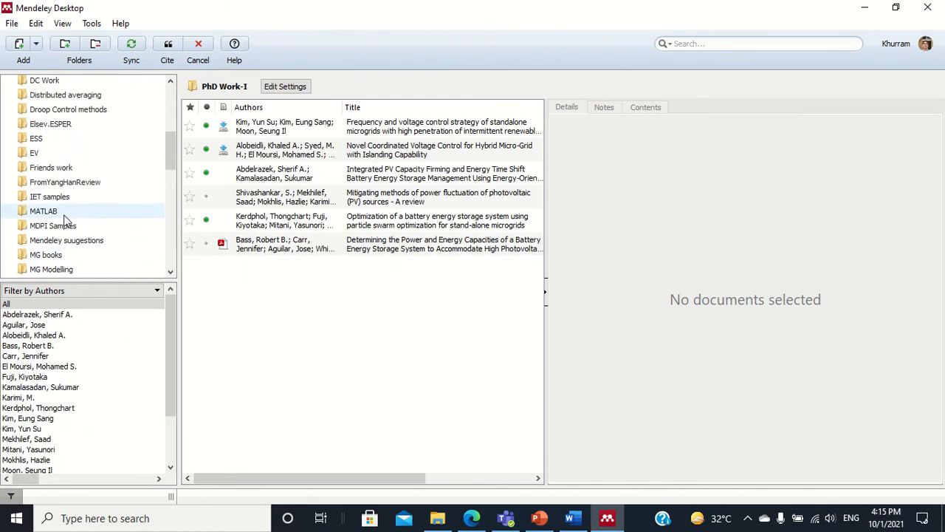
Step: Download and open "Distributed Secondary Voltage and Frequency Control for Islanded Microgrids With Uncertain Communication Links" from the comm problems folder
left_click(59, 178)
left_click(62, 219)
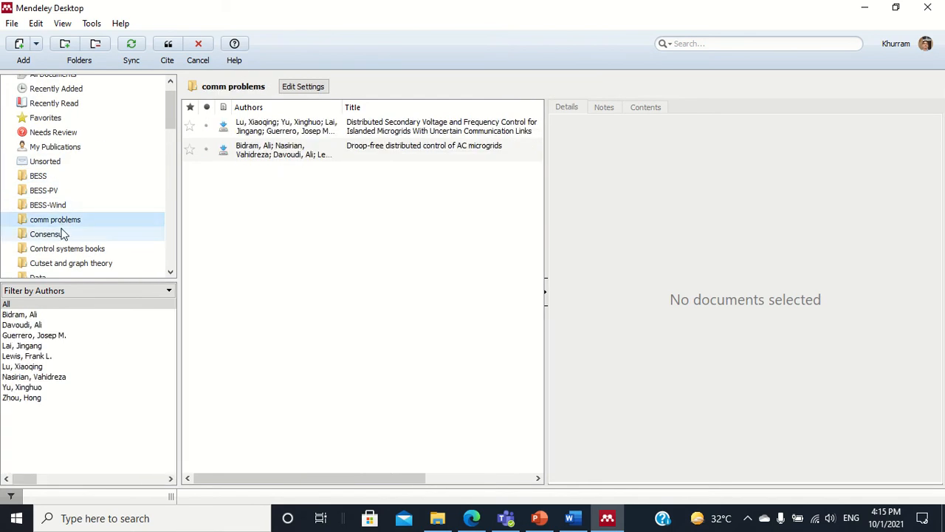
left_click(225, 131)
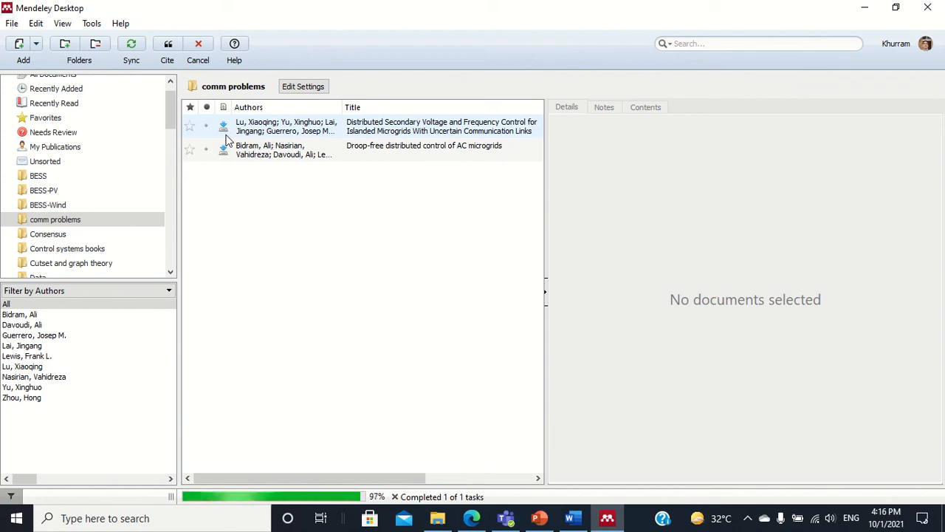
double_click(227, 136)
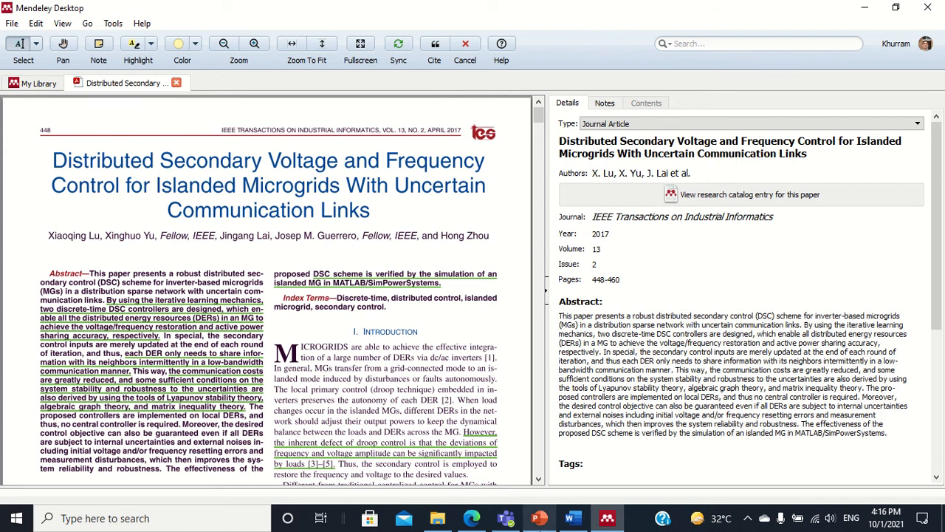
Step: Look over the available document types for the open paper and choose Journal Article
mouse_move(406, 6)
left_click(377, 34)
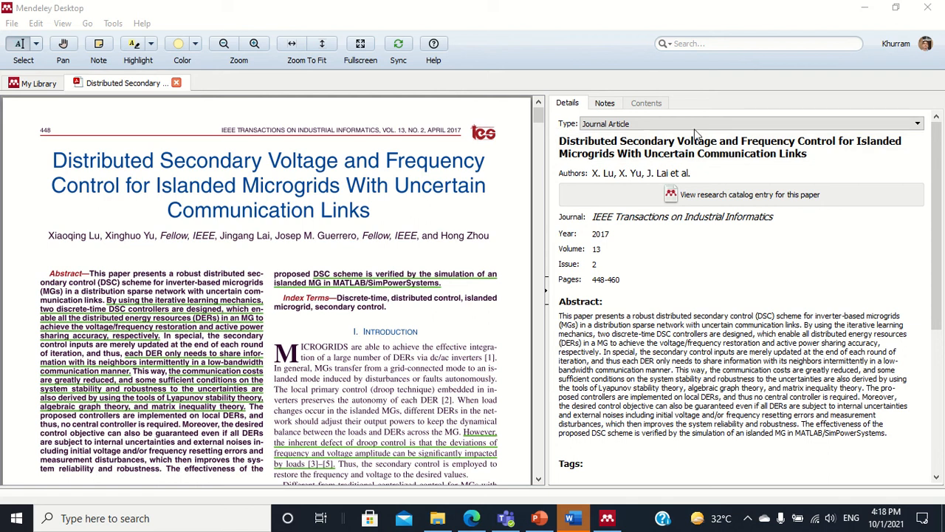
left_click(918, 124)
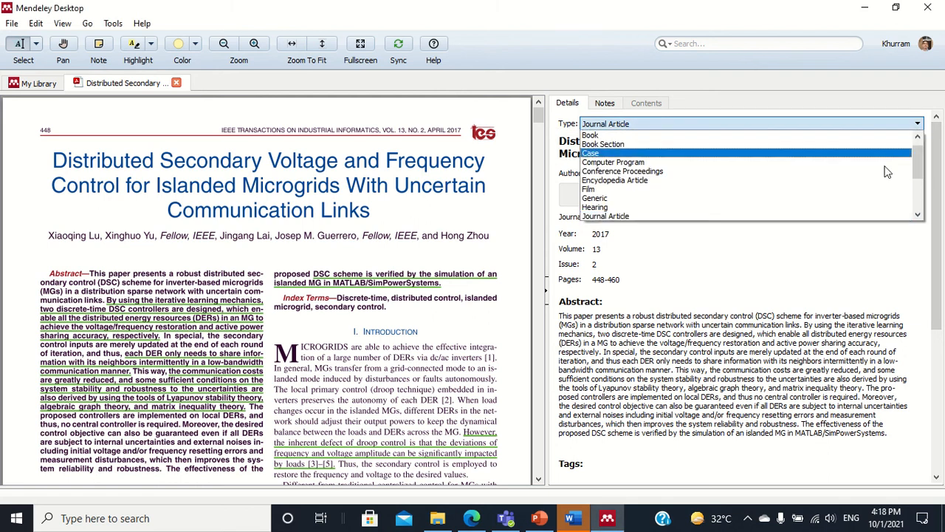
left_click(833, 215)
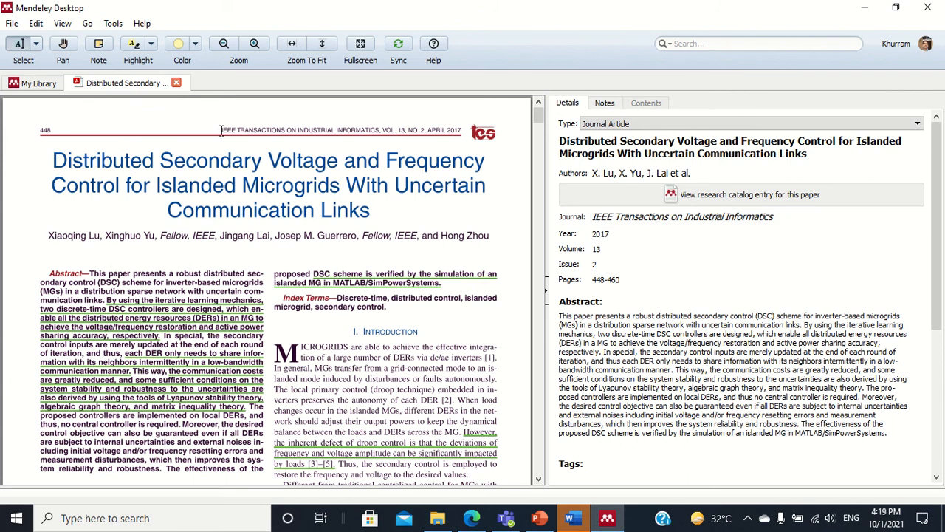
Step: Compare the journal name in the paper's header with its details and examine the volume, issue, abstract, keywords, catalog IDs and attached file
left_click_drag(378, 125, 380, 128)
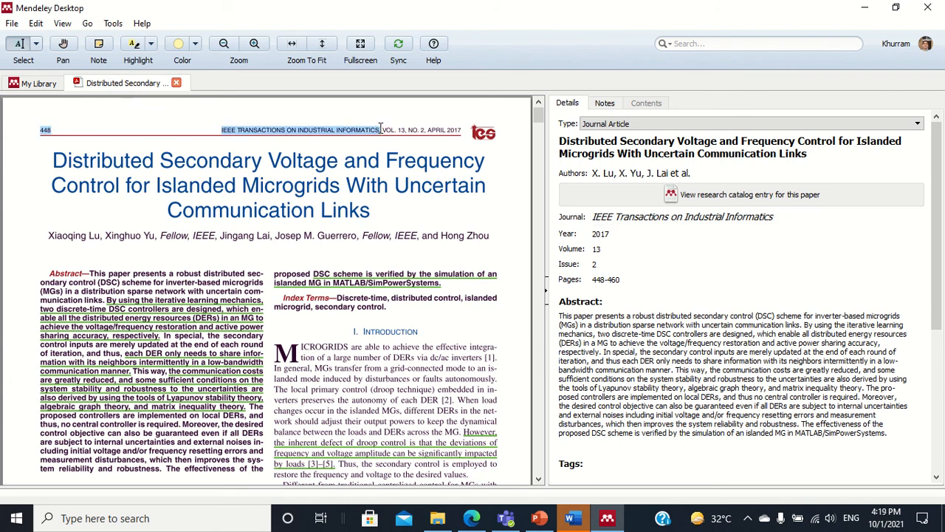
scroll(682, 239, "down", 1)
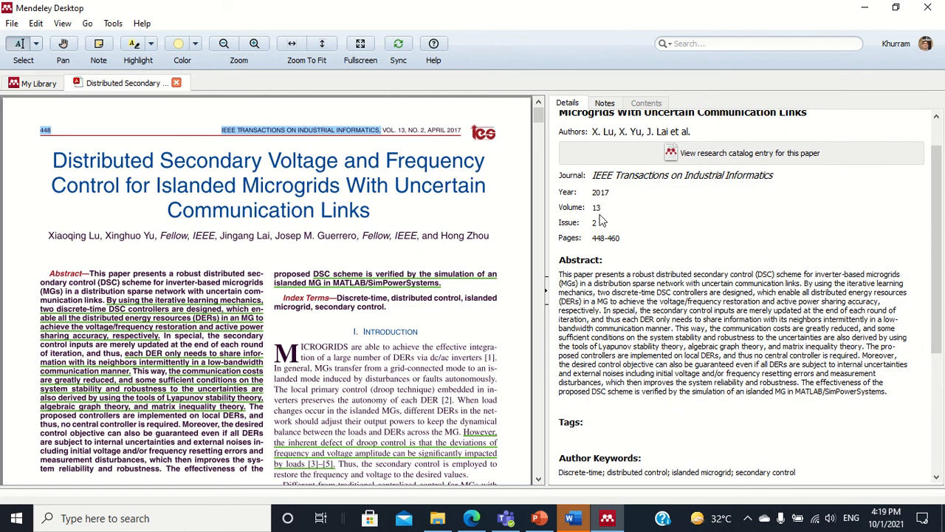
scroll(599, 218, "down", 1)
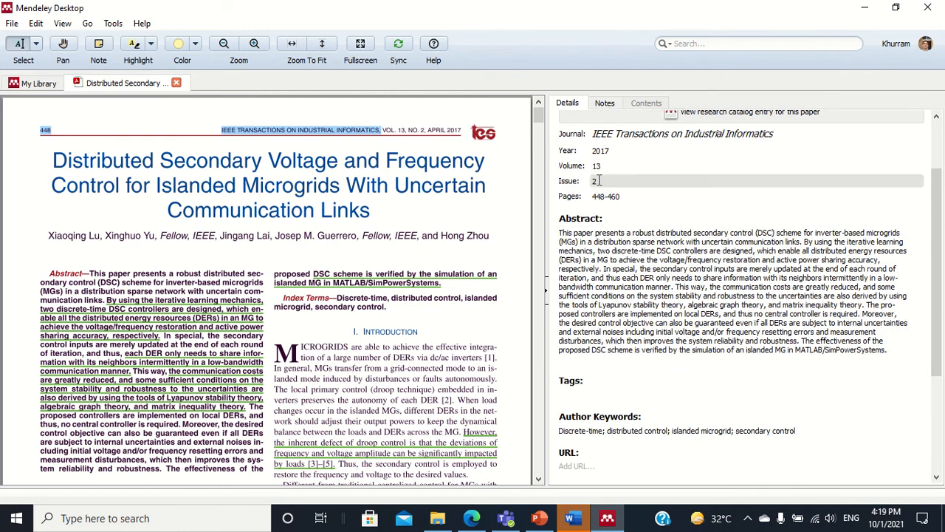
scroll(624, 226, "down", 1)
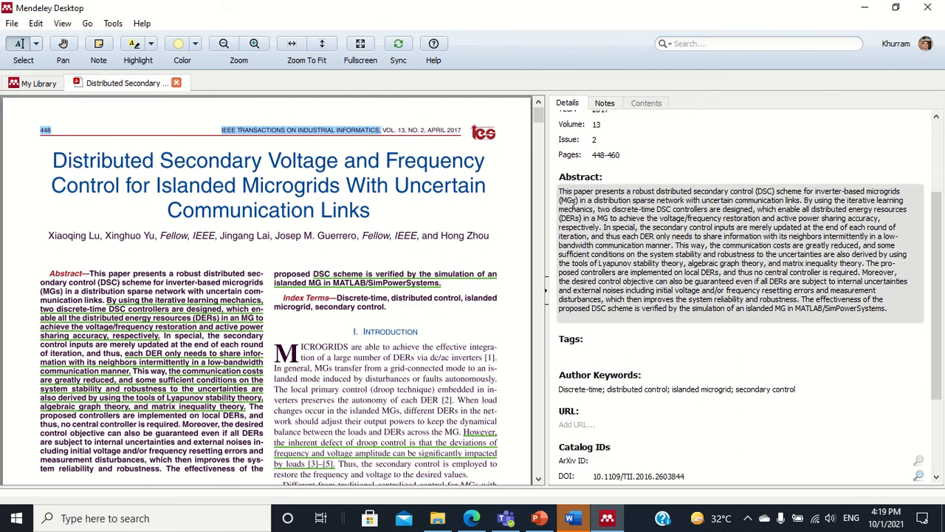
scroll(576, 221, "down", 2)
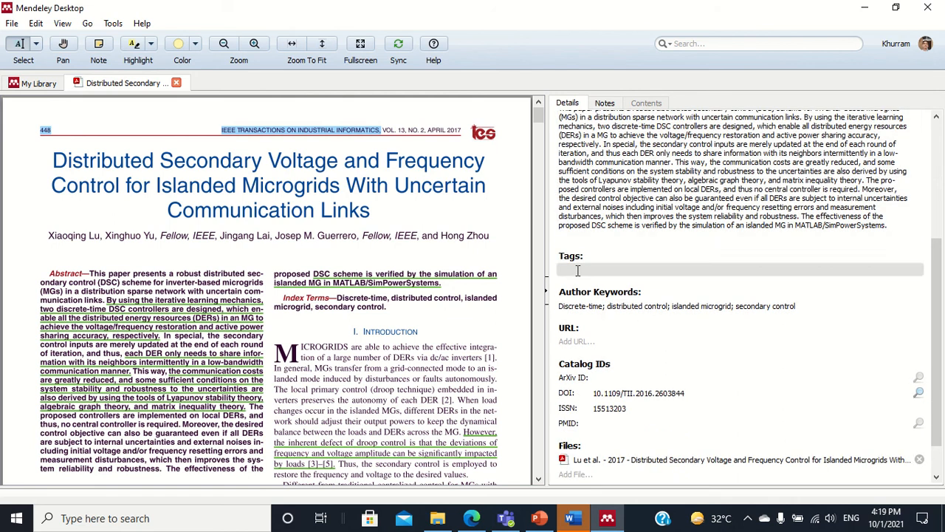
scroll(590, 302, "down", 1)
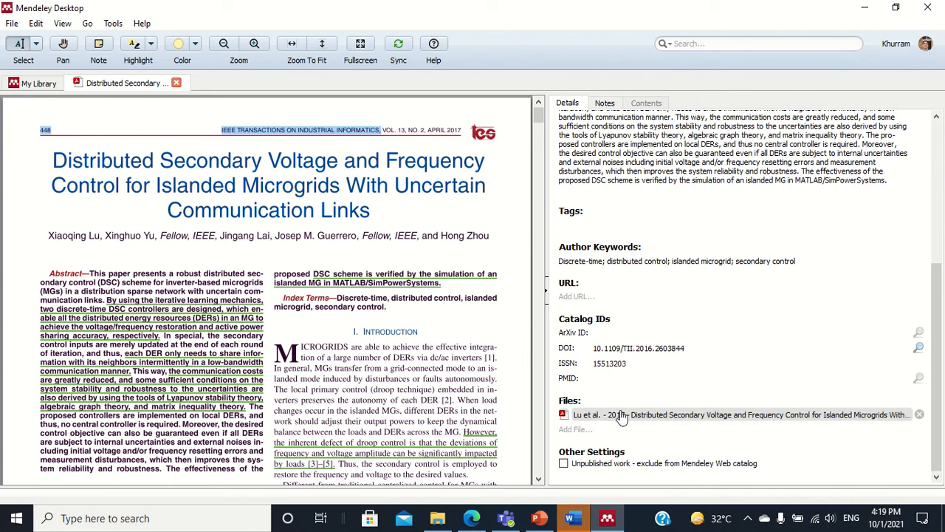
scroll(665, 347, "up", 5)
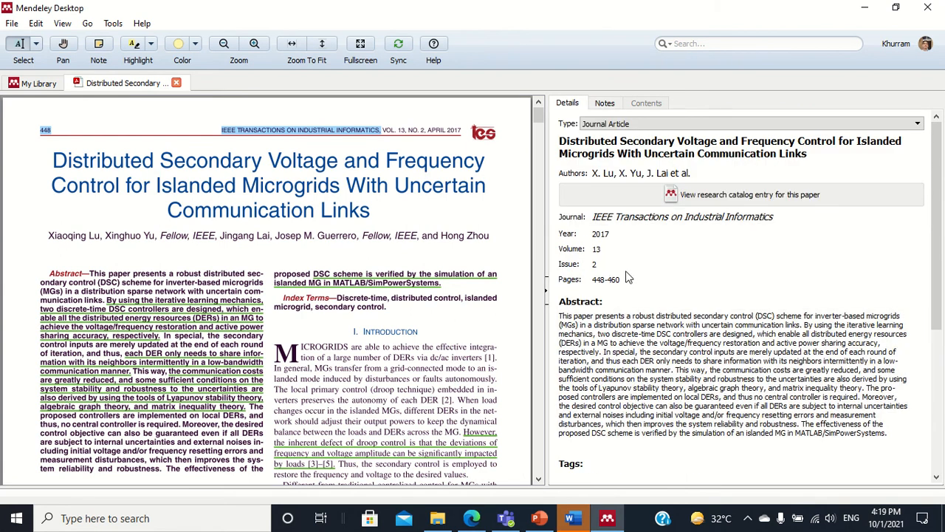
Step: Examine the paper from its volume and issue header through the last page's references and author biographies, and return to the first page
scroll(285, 348, "down", 5)
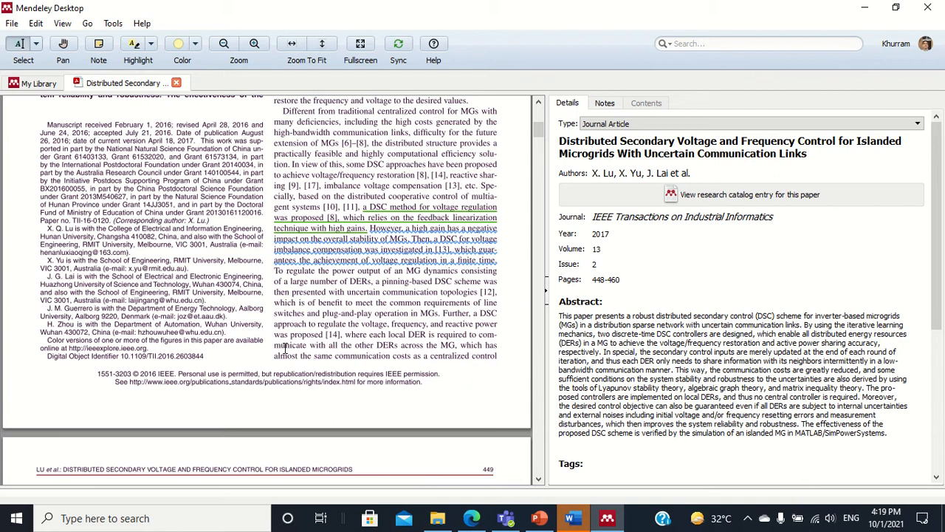
scroll(198, 423, "up", 5)
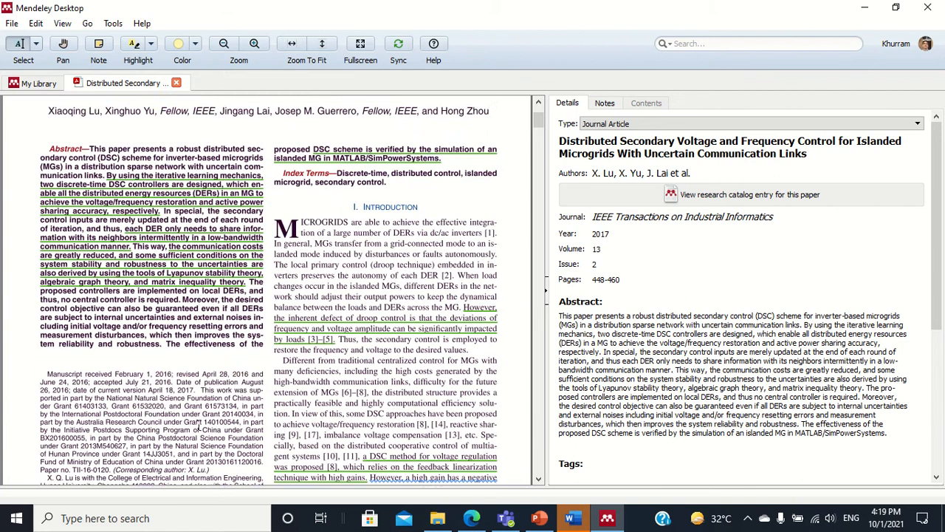
left_click(395, 132)
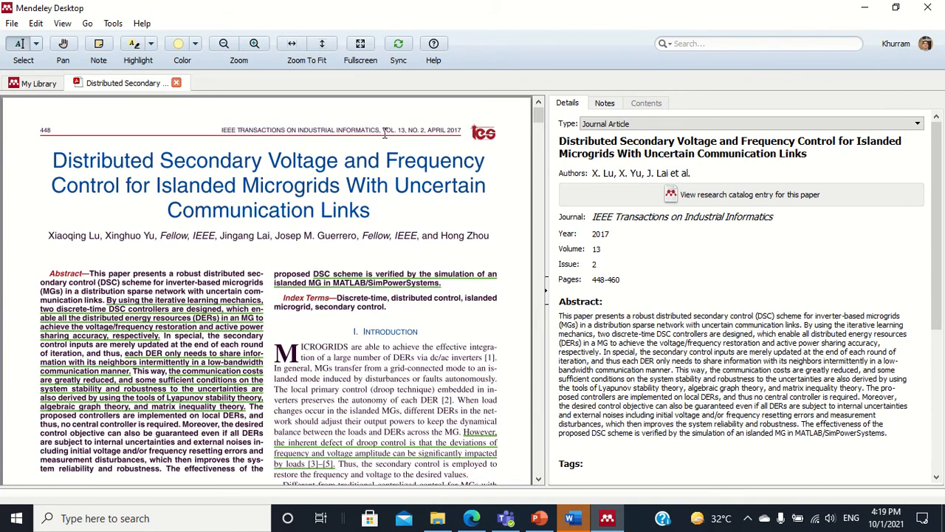
left_click_drag(384, 131, 421, 130)
left_click(420, 129)
scroll(256, 127, "down", 4)
scroll(605, 114, "down", 3)
left_click_drag(539, 130, 542, 498)
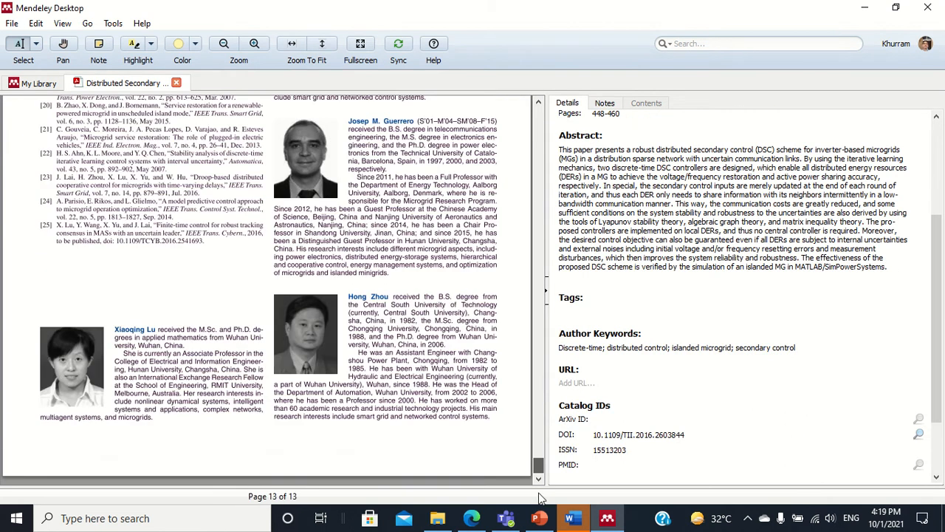
scroll(159, 331, "up", 10)
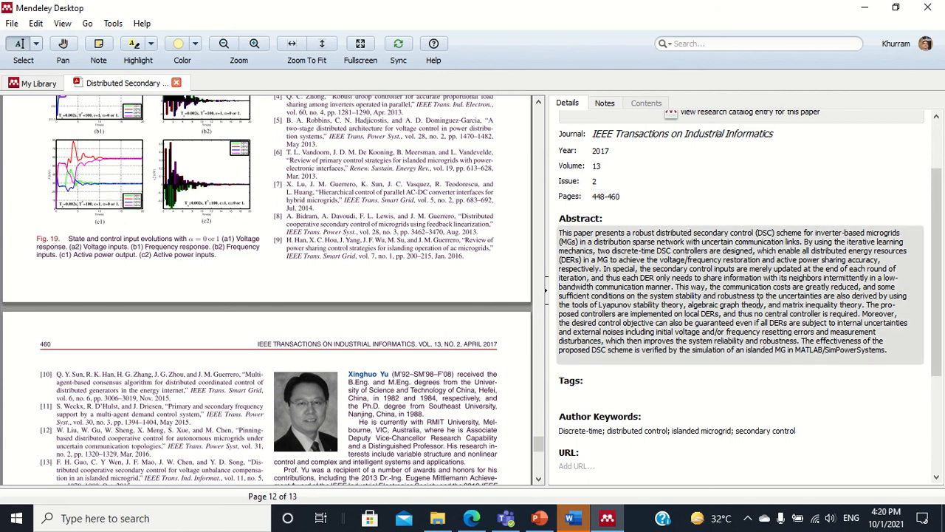
scroll(529, 286, "up", 7)
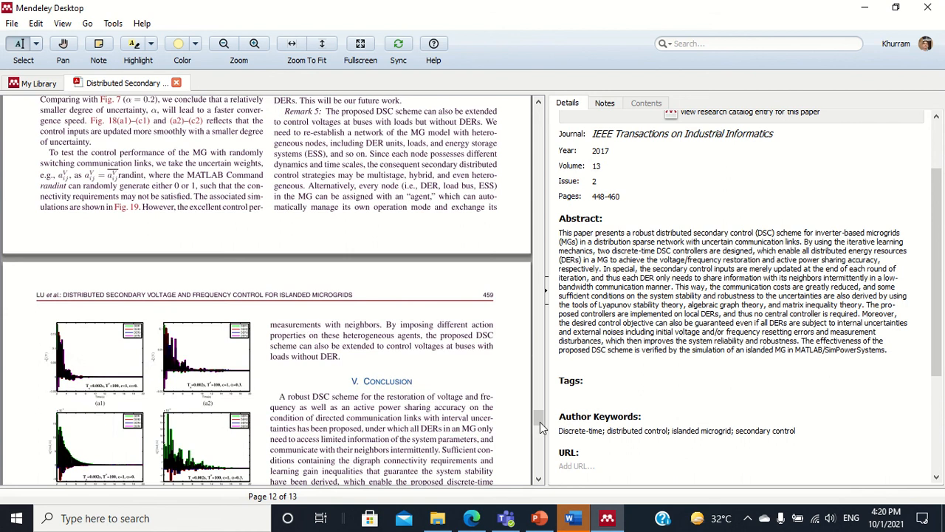
left_click_drag(541, 423, 543, 110)
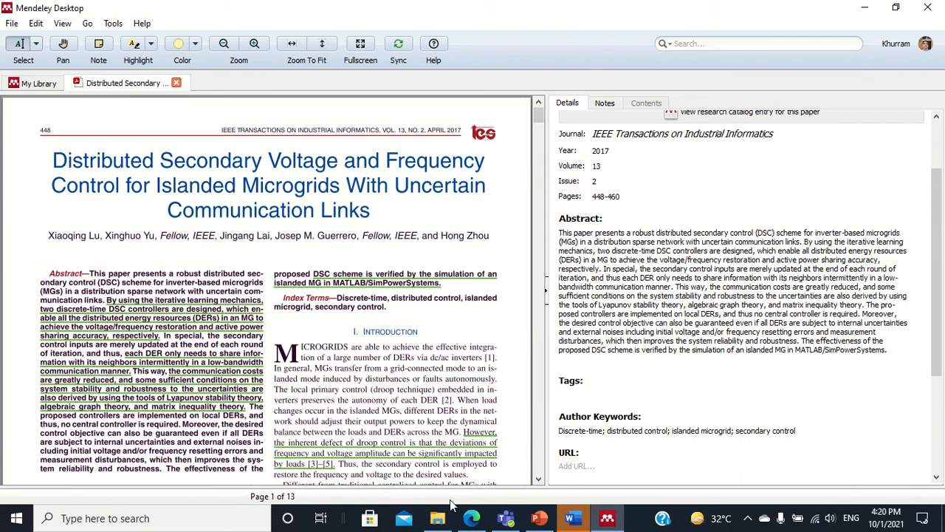
Step: Switch to Word and insert a Mendeley citation of "Distributed Secondary Voltage and Frequency Control for Islanded Microgrids With Uncertain Communication Links" after the sentence
left_click(58, 25)
left_click(423, 214)
left_click(570, 519)
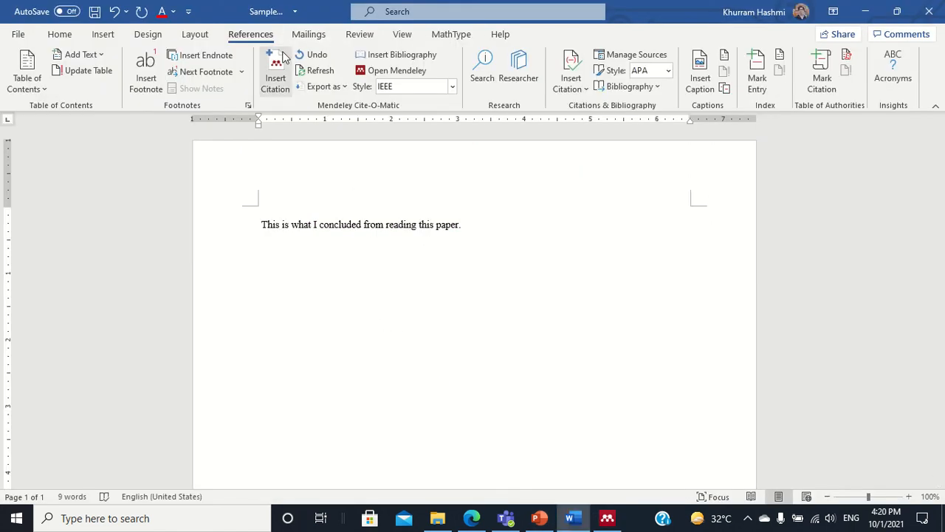
left_click(275, 87)
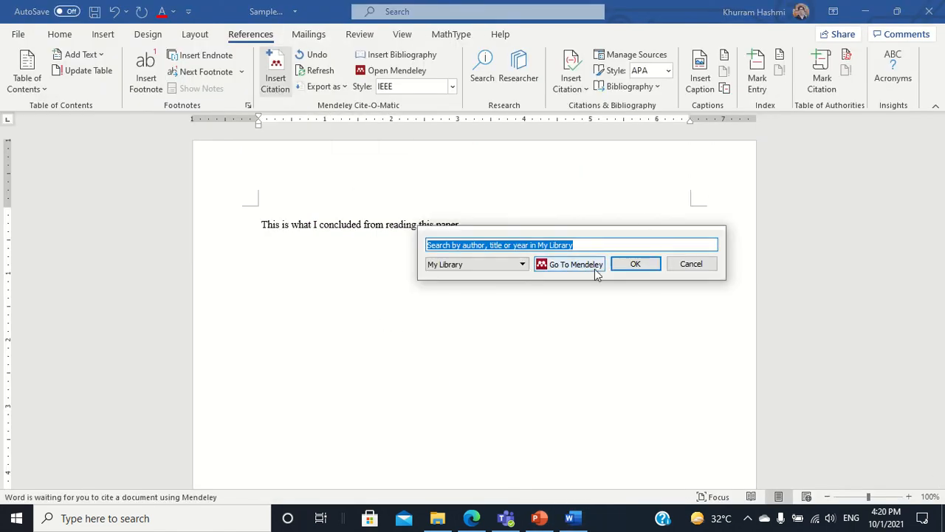
left_click(595, 269)
left_click(300, 144)
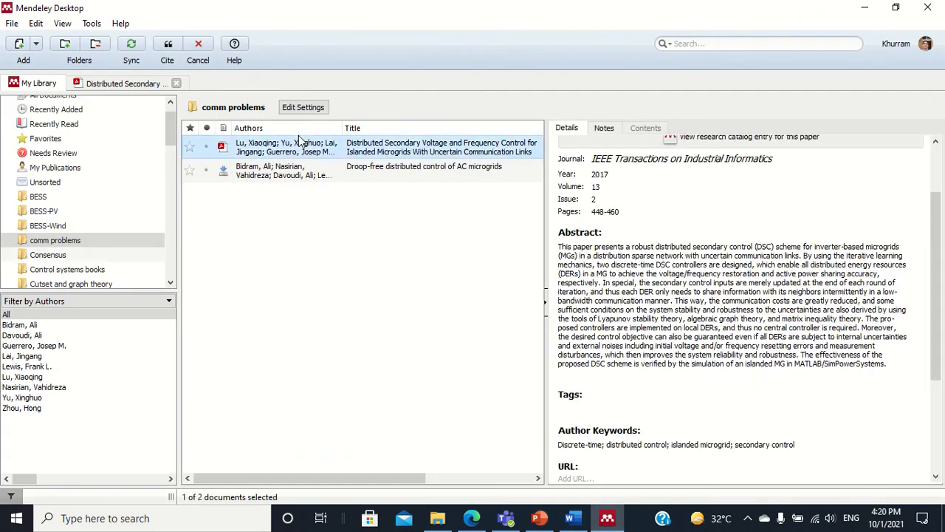
left_click(168, 47)
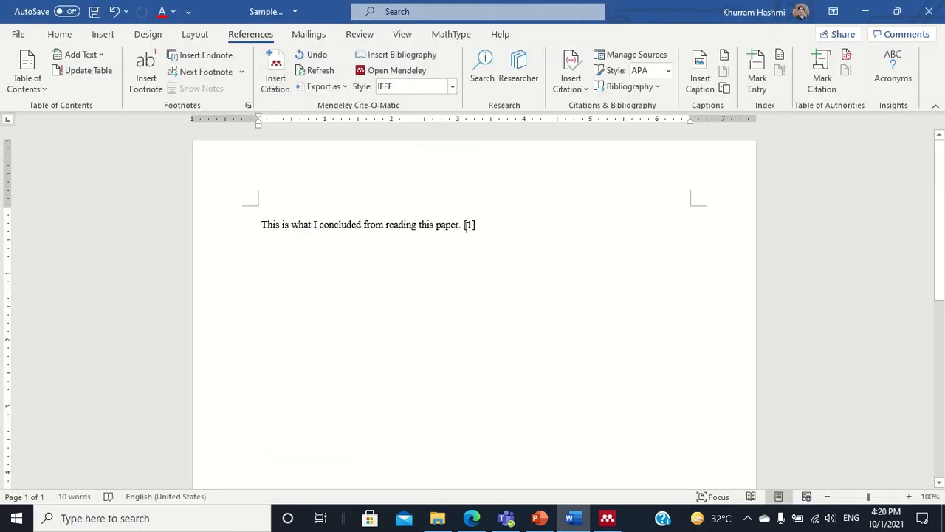
Step: Remove the period before the citation, leaving one space between "paper" and [1] and no period at the end
left_click(469, 226)
key("BackSpace")
key("BackSpace")
key("End")
type(".")
key("BackSpace")
Step: Cite "A Novel Dual-Battery Energy Storage System for Wind Power Applications" from All Documents after the first citation and end the sentence with a period
left_click(275, 81)
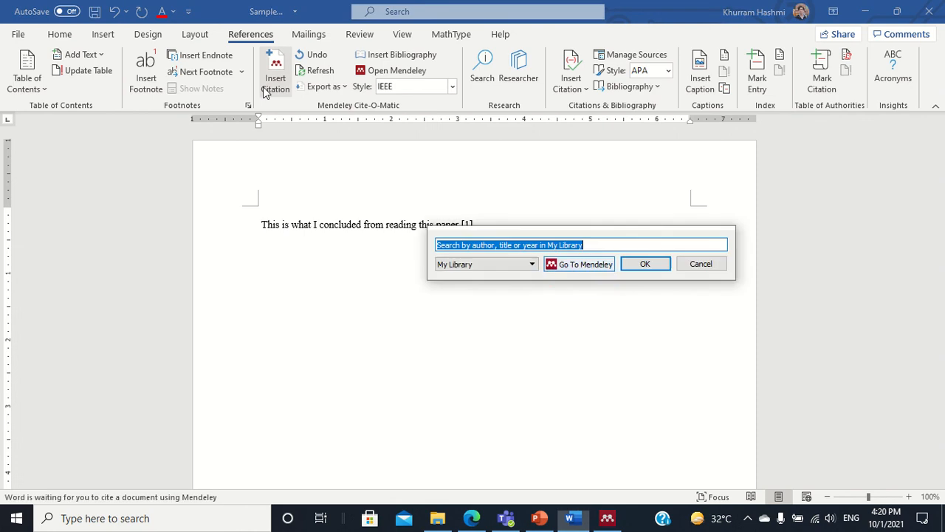
left_click(586, 264)
scroll(73, 125, "up", 1)
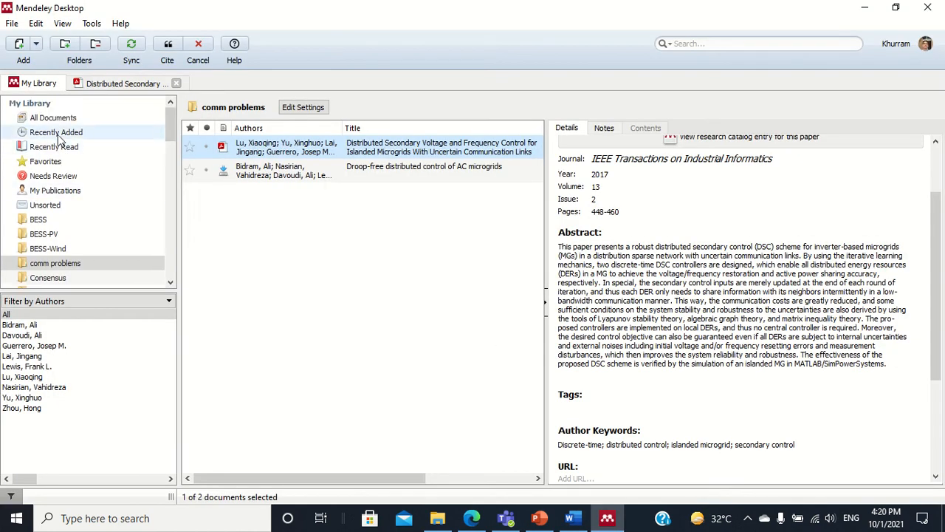
left_click(54, 118)
left_click(369, 265)
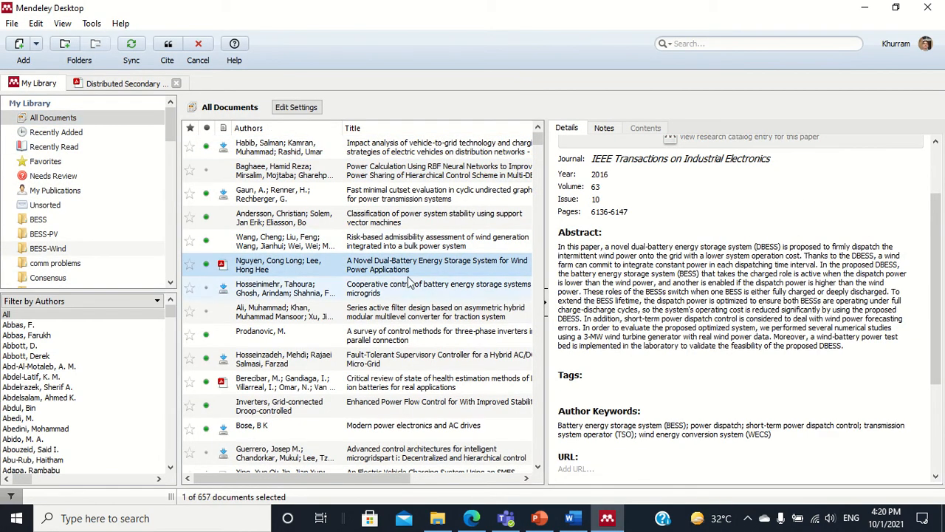
scroll(557, 288, "up", 3)
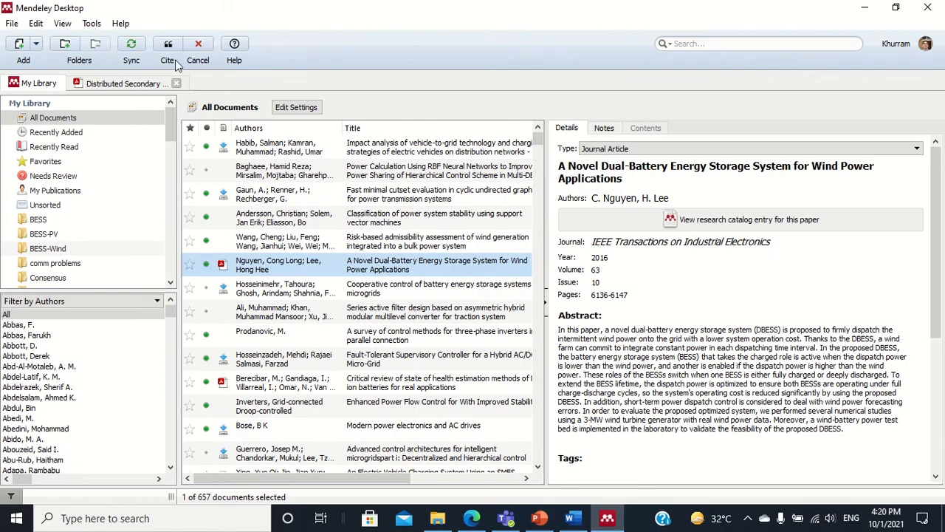
left_click(169, 51)
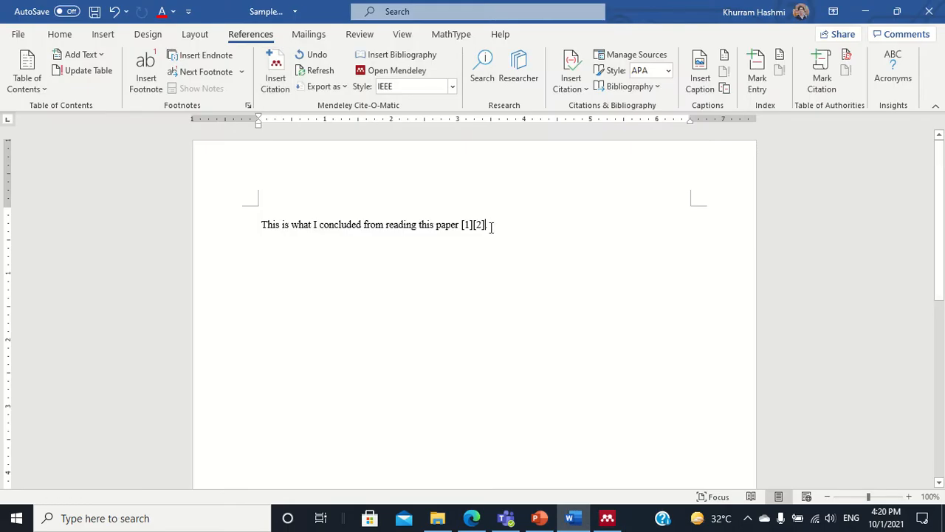
type(".")
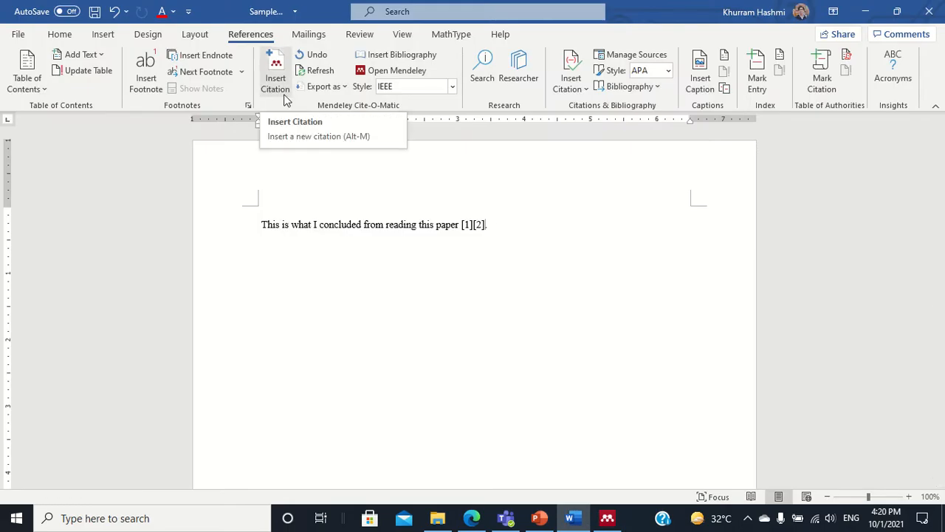
Step: Open "Critical review of state of health estimation methods of Li-ion batteries for real applications" in Mendeley and cite it as the third source
left_click(285, 99)
left_click(609, 263)
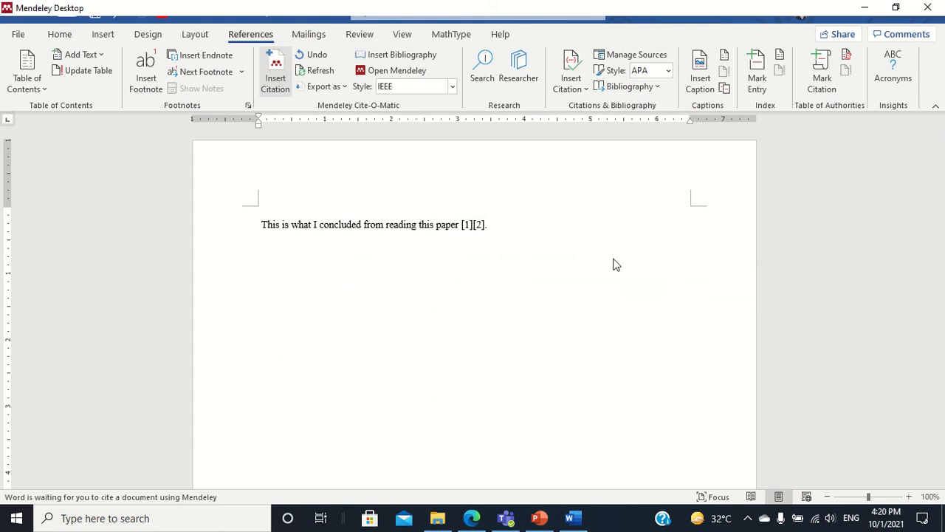
left_click(355, 382)
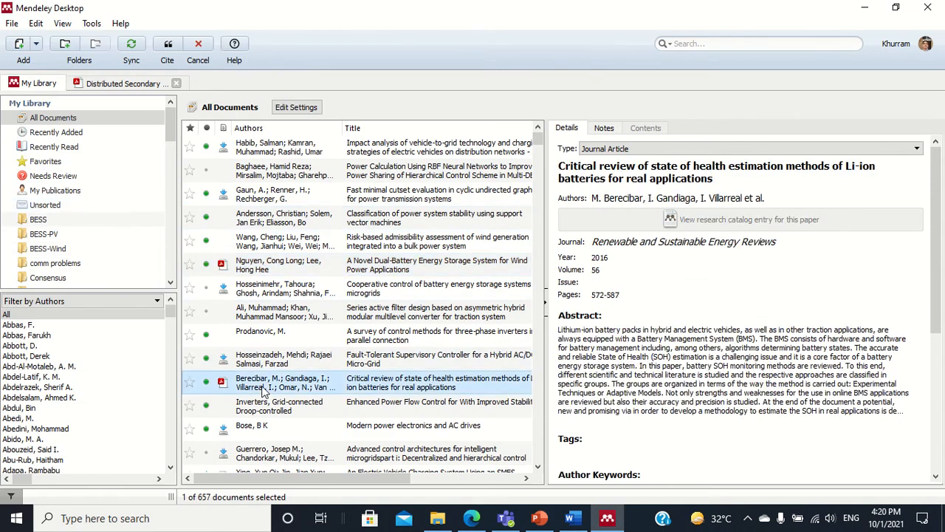
double_click(468, 384)
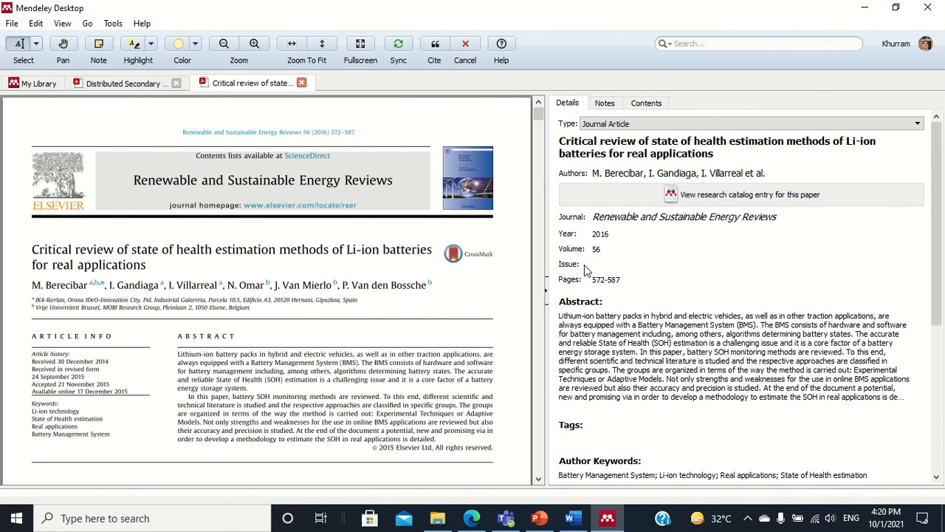
scroll(178, 326, "down", 3)
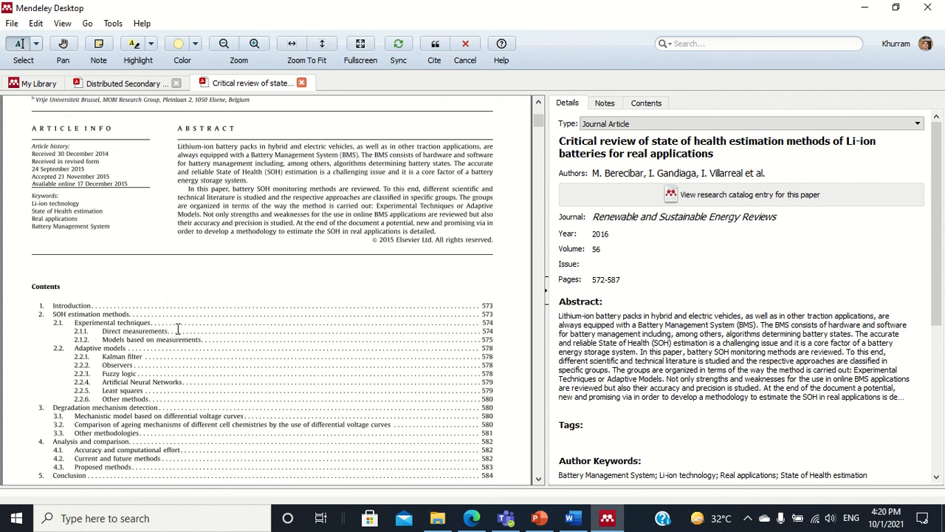
scroll(178, 326, "up", 3)
left_click(434, 54)
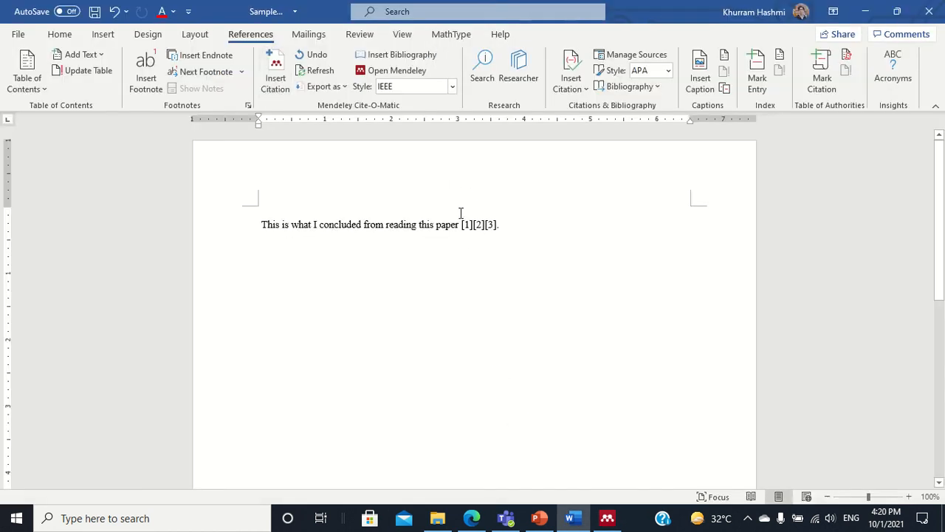
Step: Look over the Mendeley citation styles and choose IEEE for the document
left_click(453, 89)
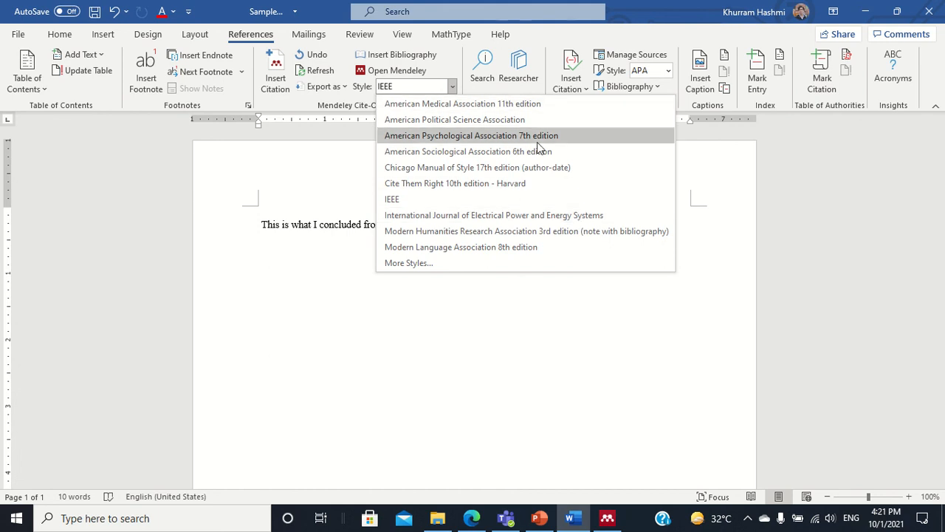
left_click(525, 200)
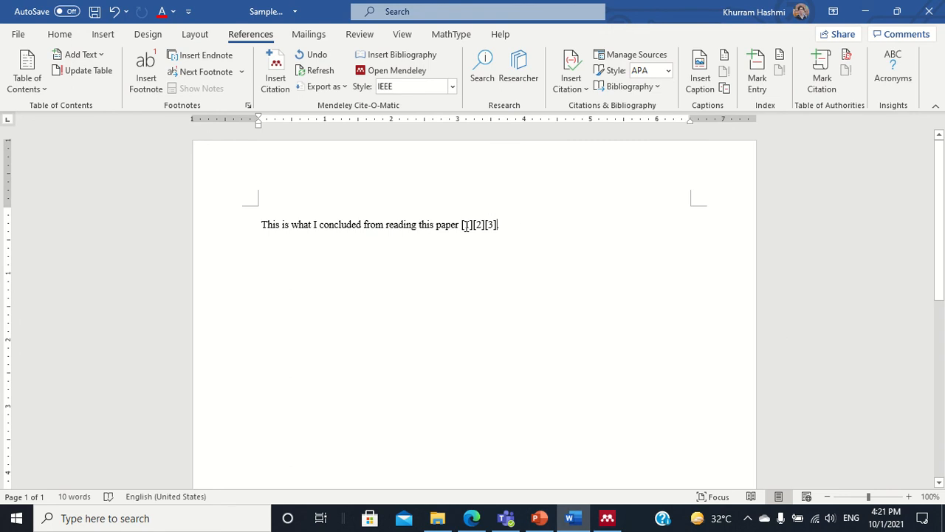
Step: Merge the three adjacent citations [1][2][3] at the end of the sentence into one combined Mendeley citation
left_click_drag(463, 225, 498, 224)
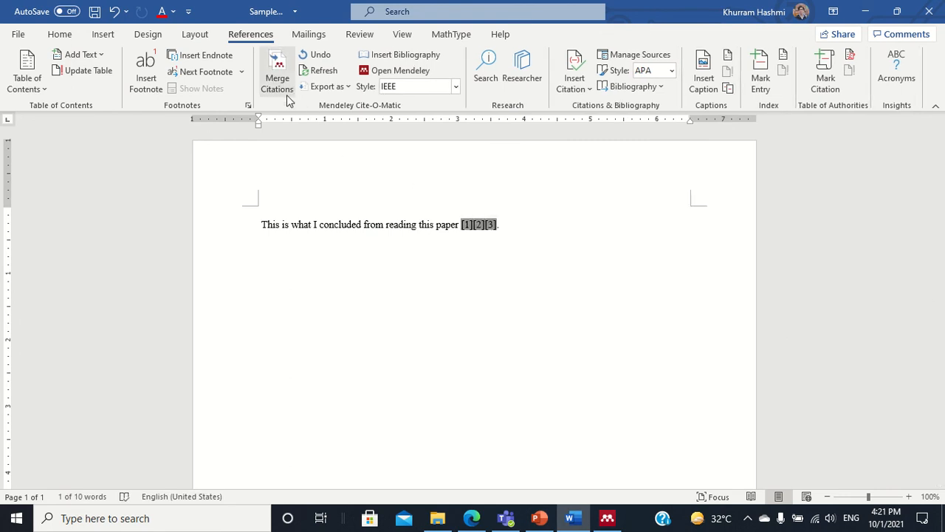
left_click(283, 87)
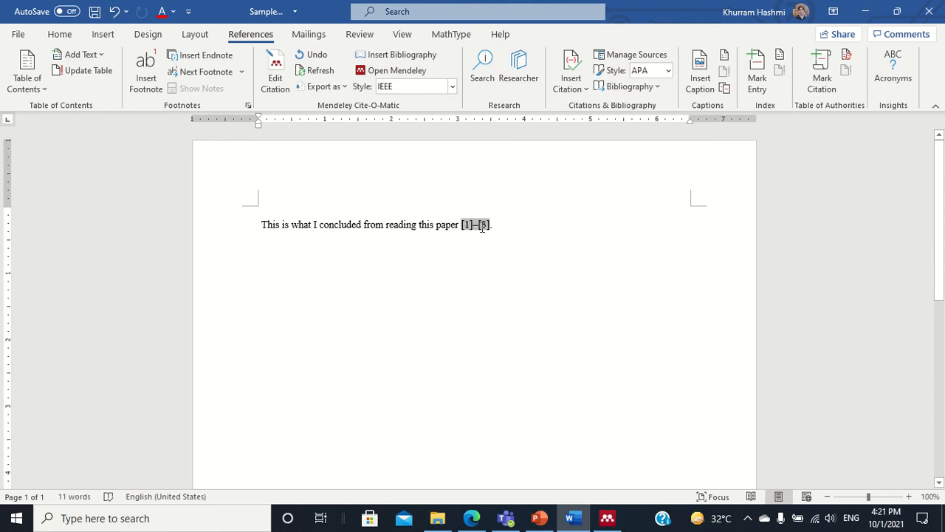
Step: Add a "References" heading a few lines below the sentence and insert the Mendeley bibliography under it
left_click(519, 221)
key("Return")
key("Return")
key("Return")
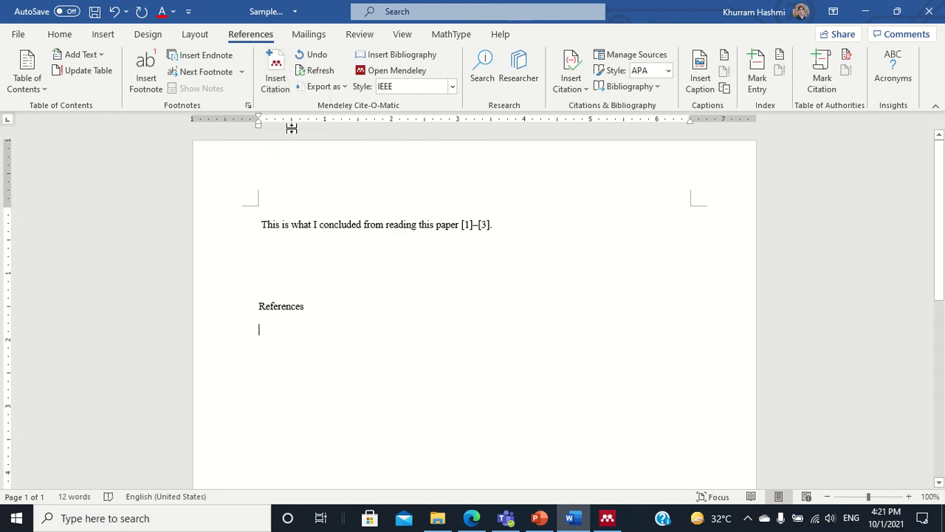
left_click(389, 59)
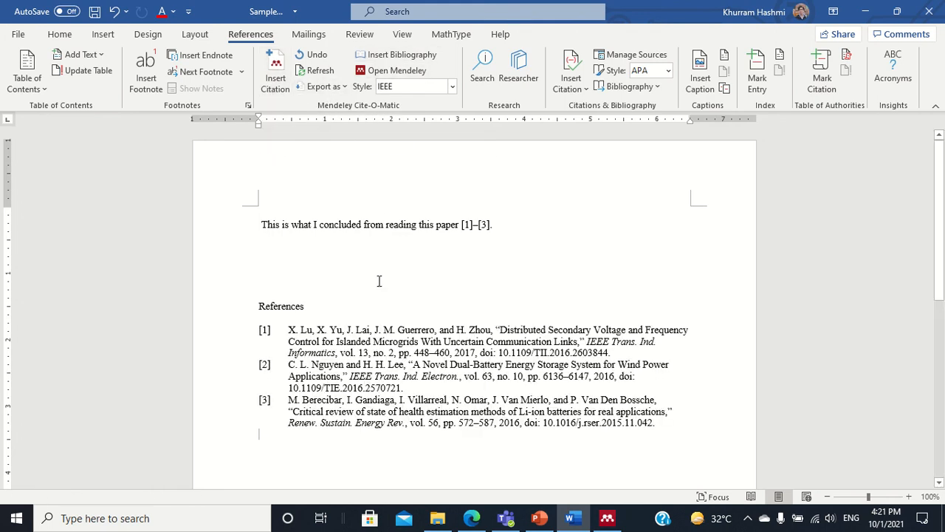
left_click_drag(273, 327, 661, 427)
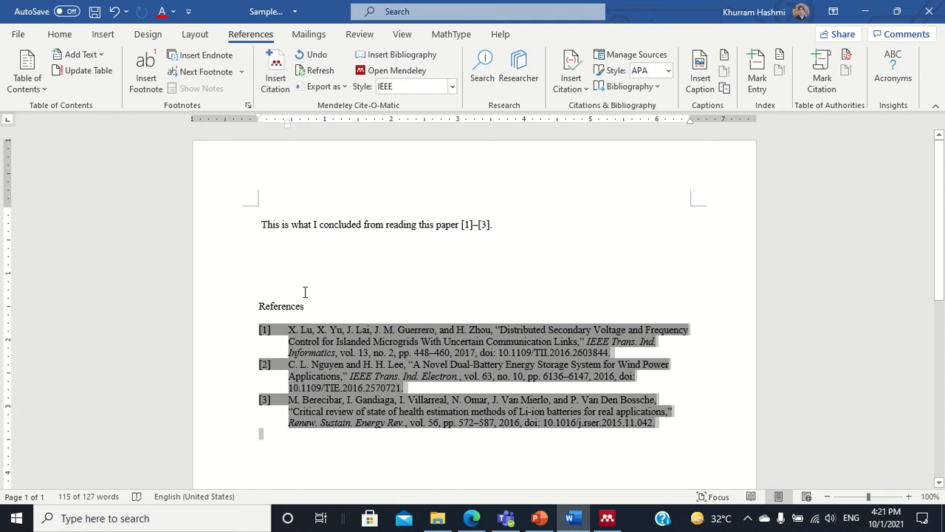
left_click(318, 272)
Step: Make the "References" heading above the bibliography bold
left_click_drag(317, 306, 259, 306)
left_click(61, 35)
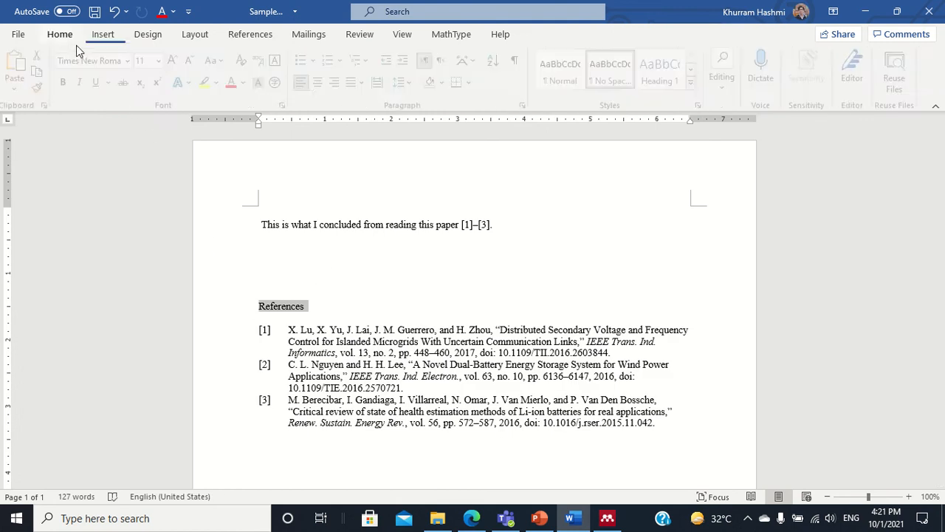
left_click(69, 83)
left_click(359, 288)
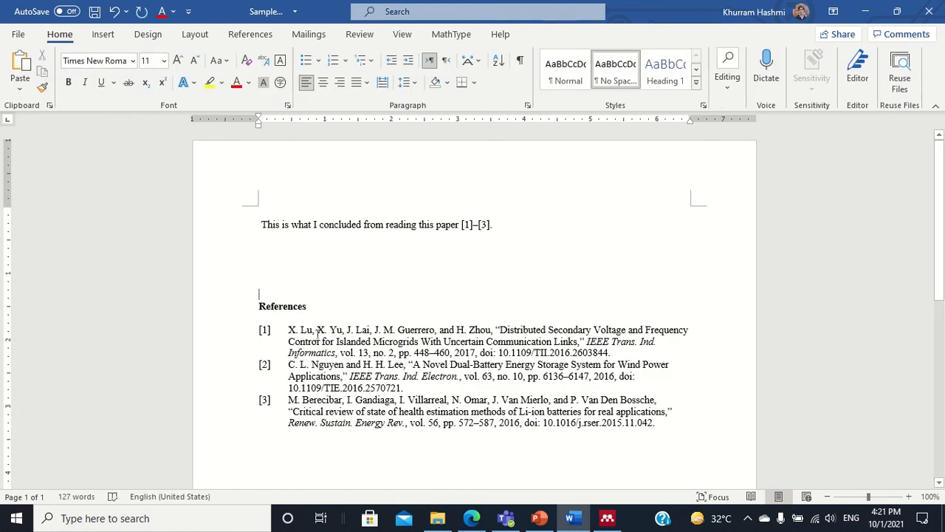
Step: Look over the heading and the bibliography entries, and save the document
left_click_drag(258, 310, 356, 306)
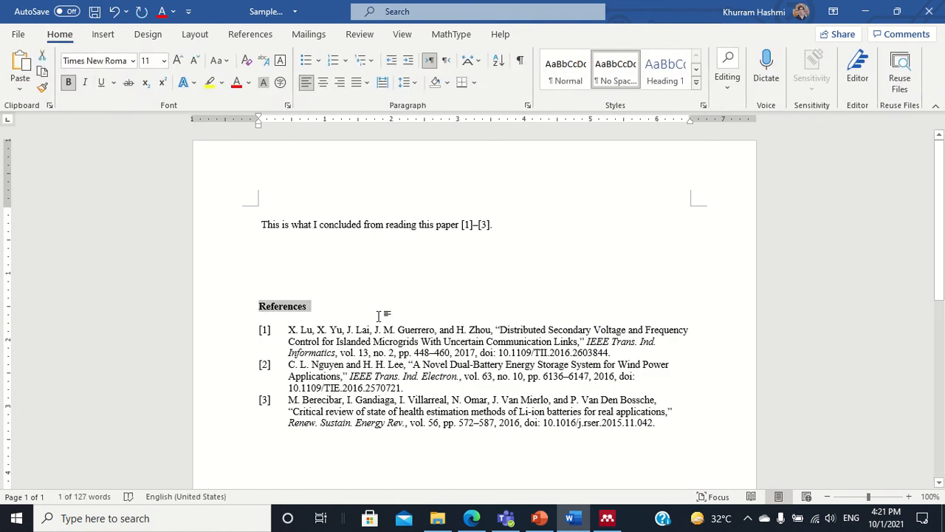
left_click(279, 319)
left_click_drag(281, 332, 594, 452)
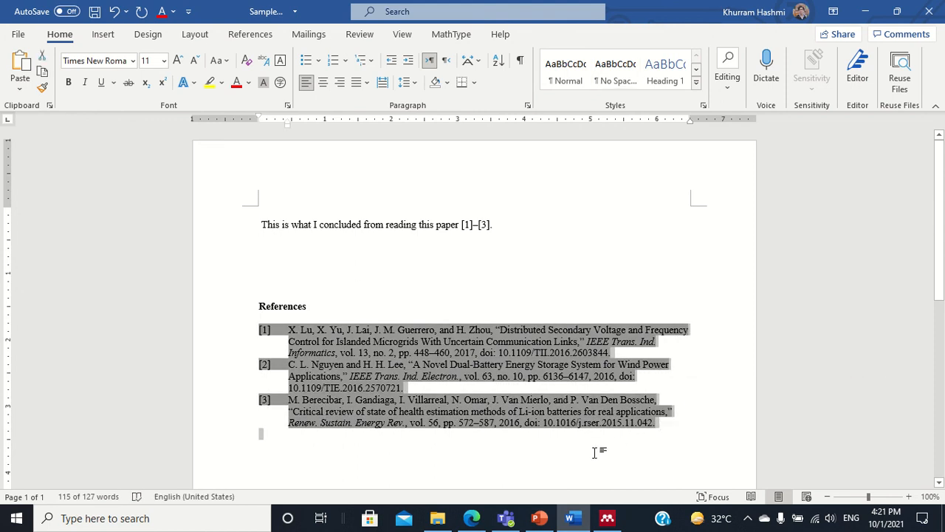
left_click(595, 452)
left_click(95, 11)
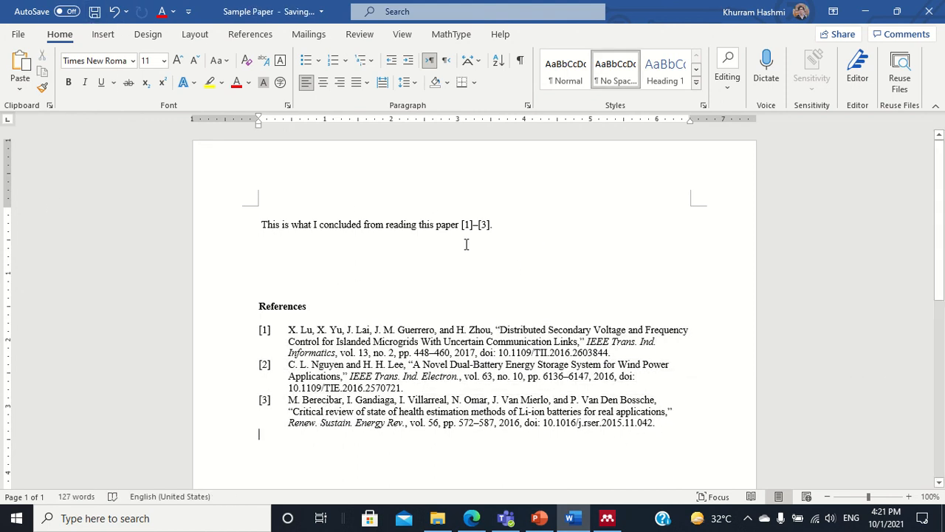
Step: Switch the Mendeley citation style to International Journal of Electrical Power and Energy Systems and check the in-text citation
left_click(349, 329)
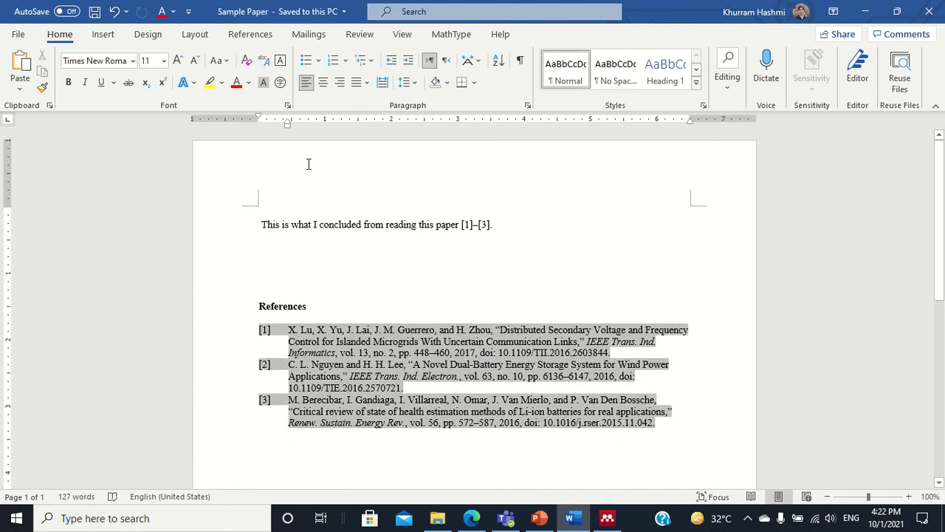
left_click(250, 34)
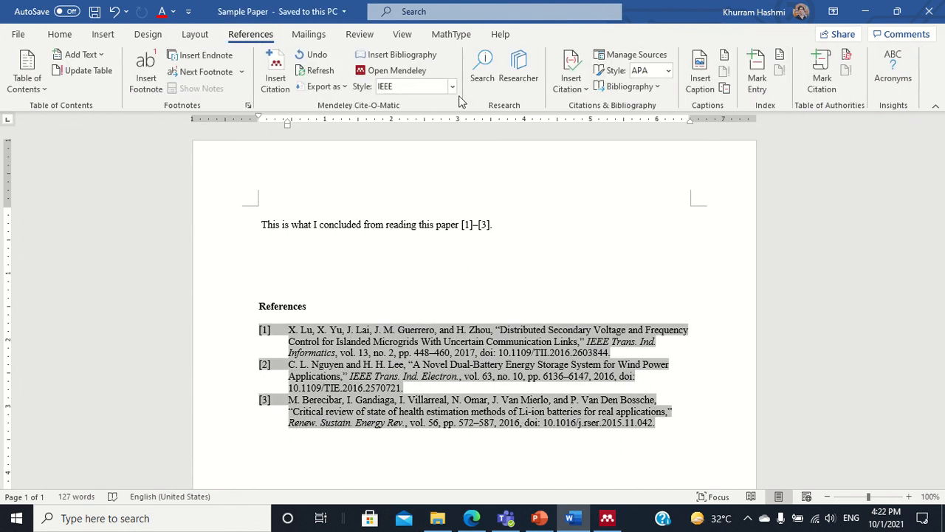
left_click(452, 87)
left_click(432, 215)
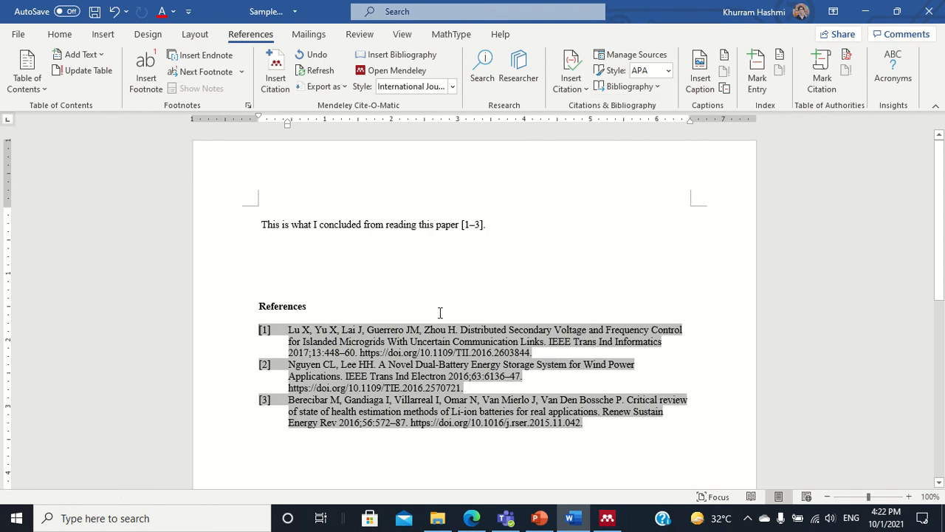
left_click(463, 225)
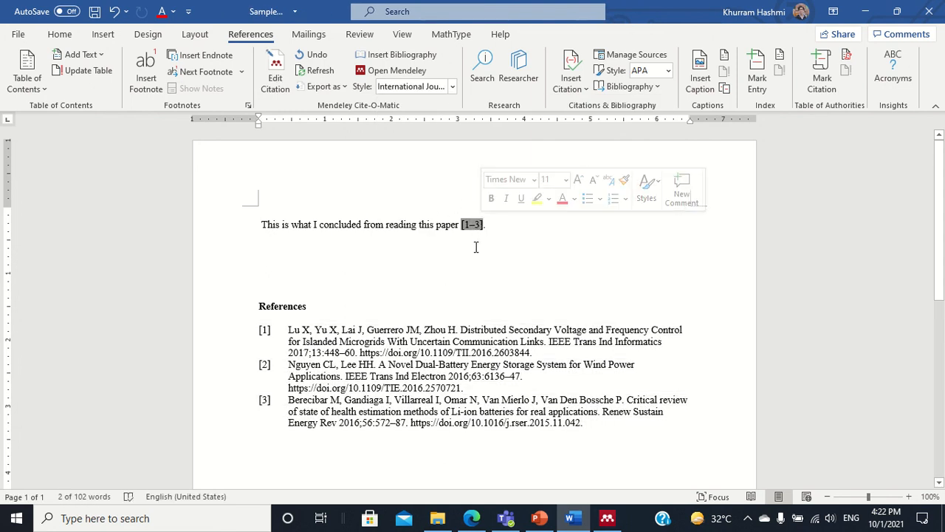
Step: Try the American Medical Association 11th edition citation style, followed by American Political Science Association, and compare the in-text citation
left_click(451, 87)
left_click(445, 107)
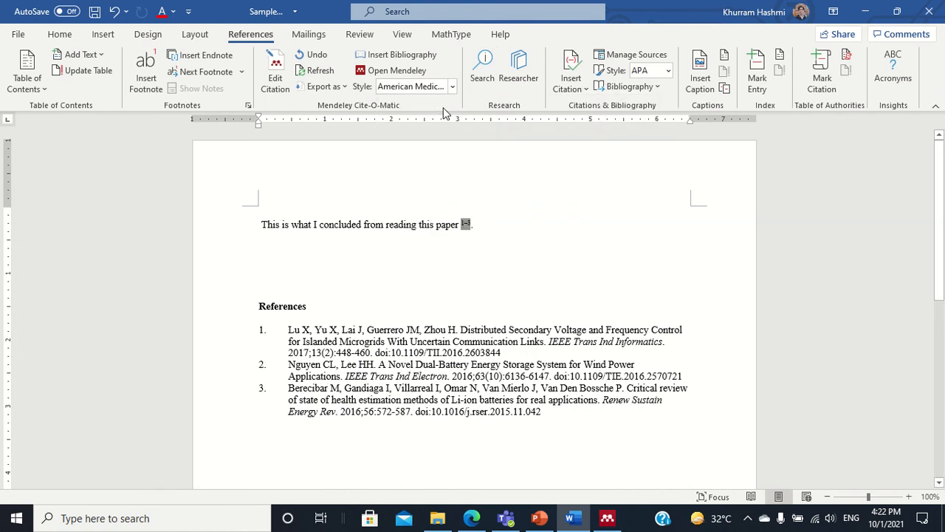
left_click(452, 86)
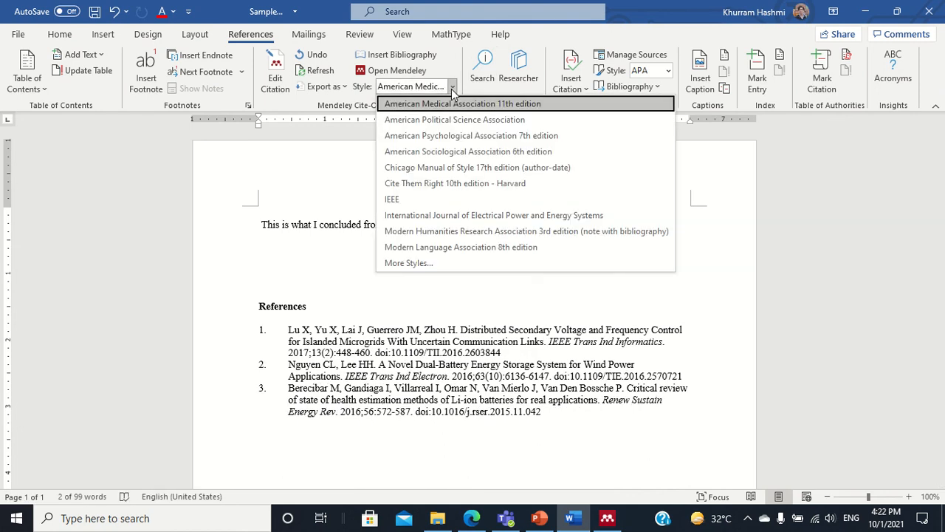
left_click(449, 120)
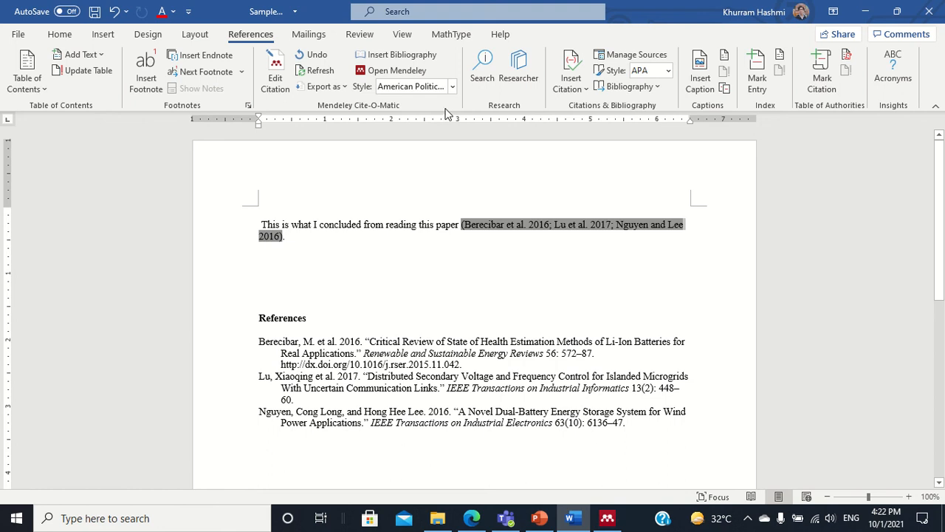
left_click_drag(436, 225, 517, 230)
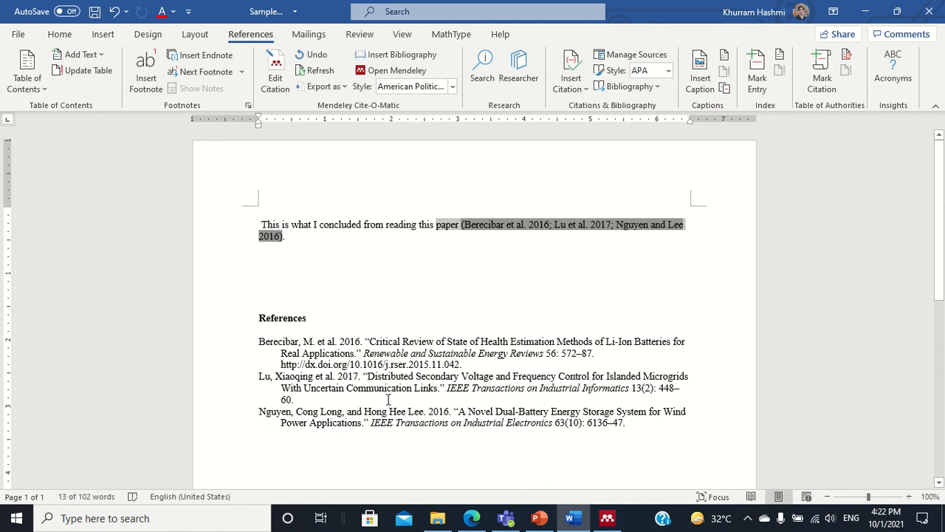
Step: Return the Mendeley citation style of the document to IEEE
left_click(452, 87)
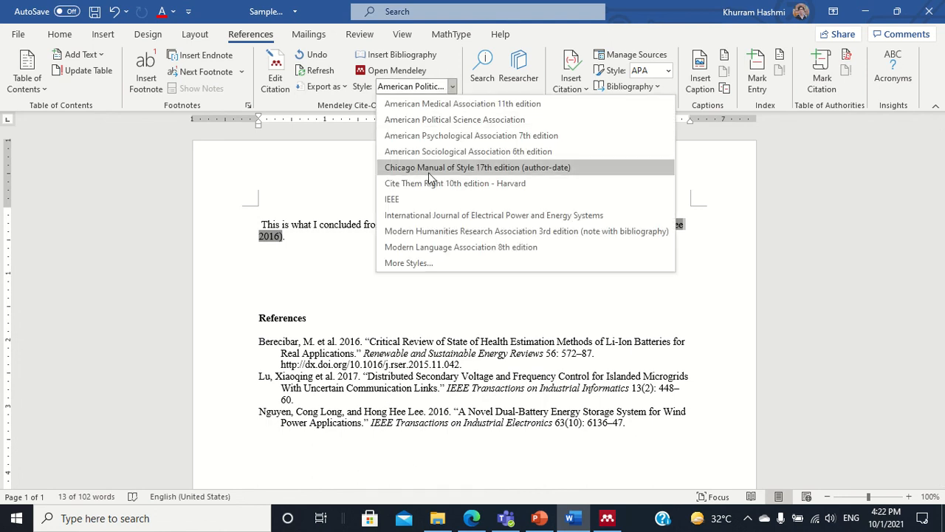
left_click(423, 201)
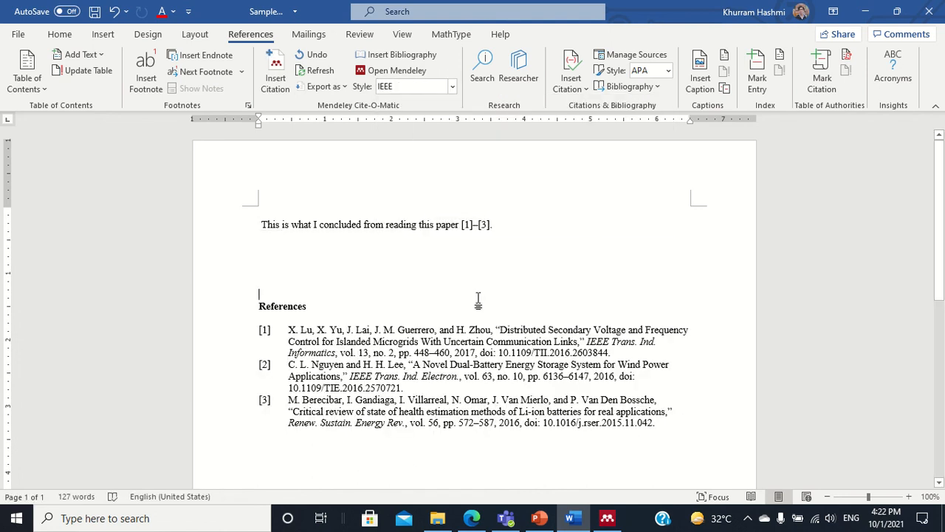
Step: Add another line above the References heading and write "There is another information" below the first sentence
scroll(325, 244, "down", 1)
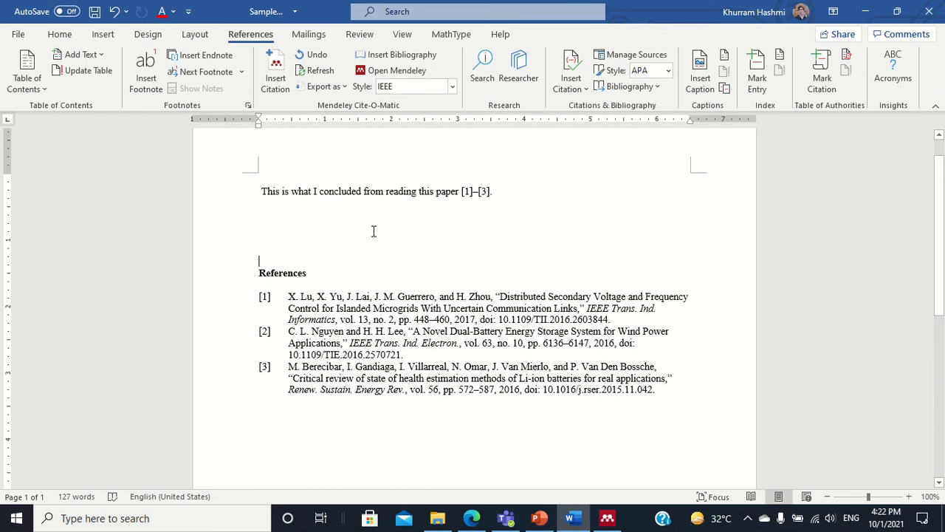
key("Return")
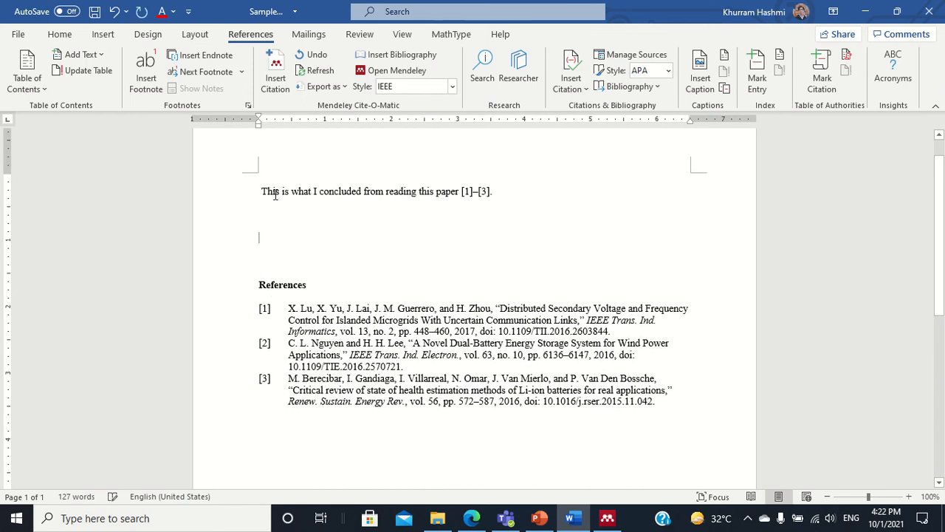
left_click_drag(273, 194, 335, 193)
left_click(289, 219)
type("There is anot")
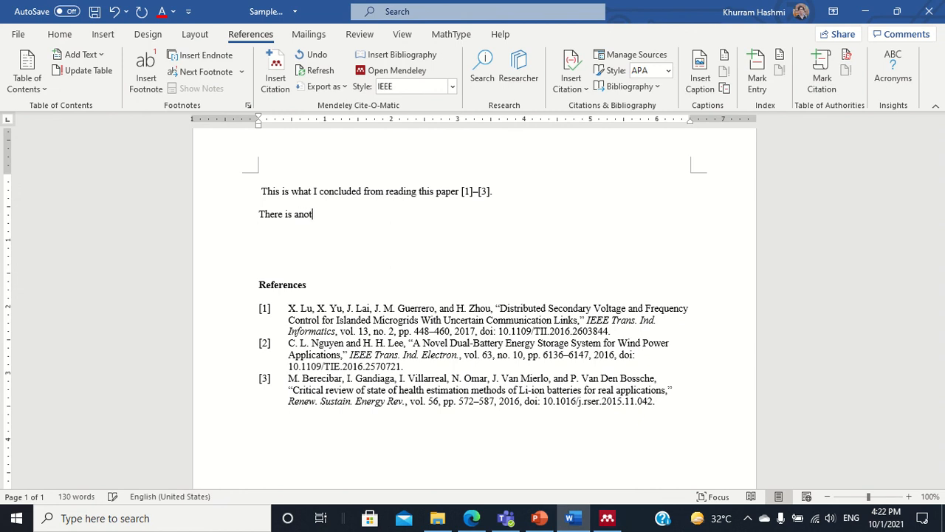
type("her information")
Step: Cite "Critical review of state of health estimation methods of Li-ion batteries for real applications" from Mendeley's BESS folder after the new sentence
left_click(275, 81)
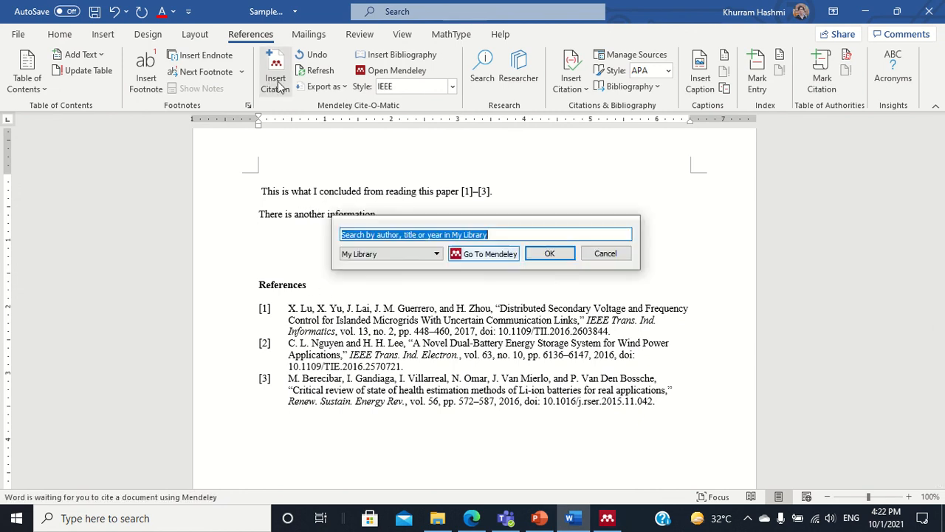
left_click(452, 253)
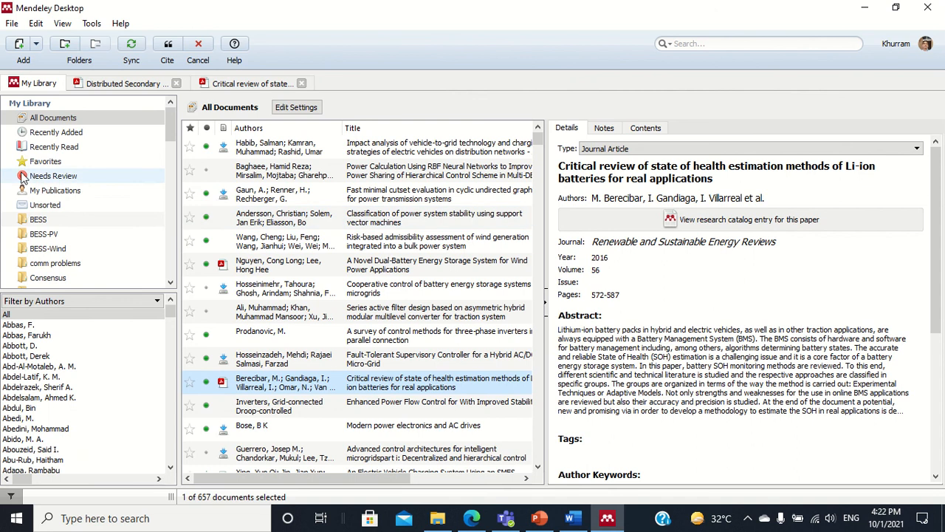
left_click(41, 220)
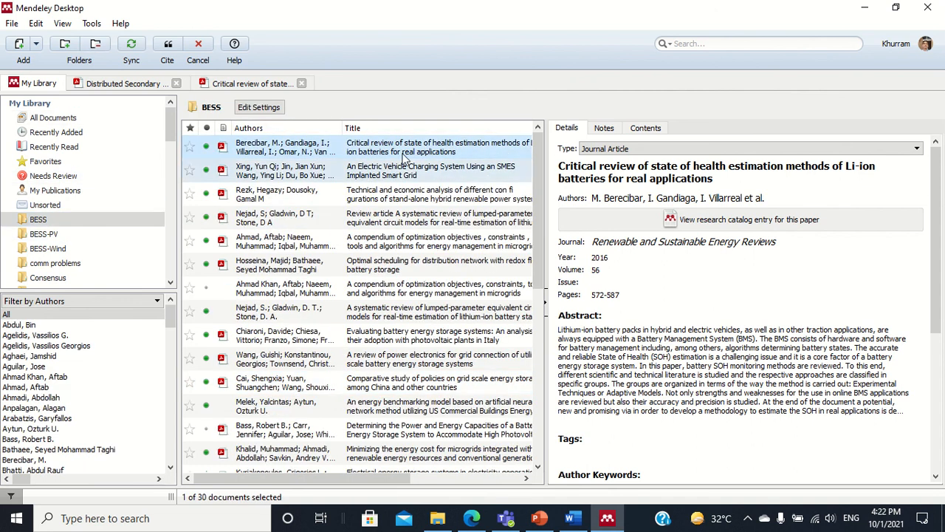
left_click(167, 49)
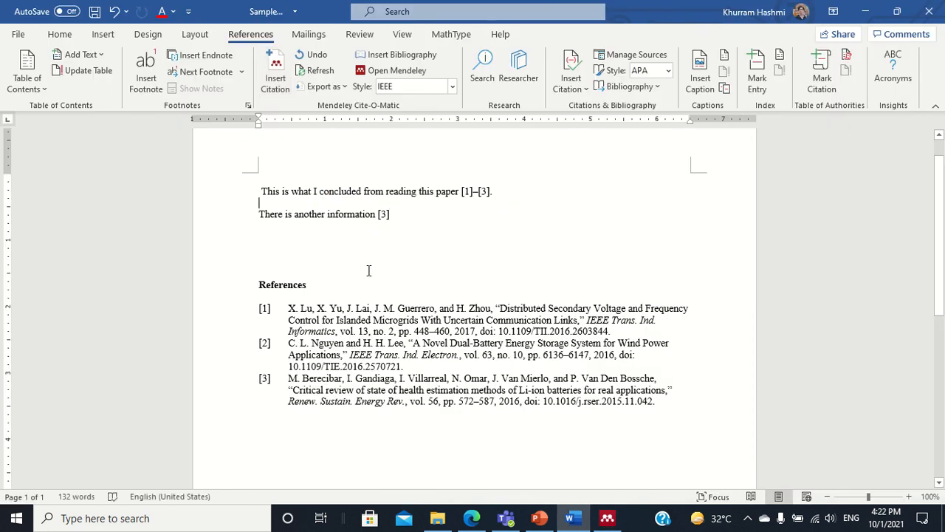
Step: Insert a blank line above "There is another information" and remove the leading space before the first sentence
key("Return")
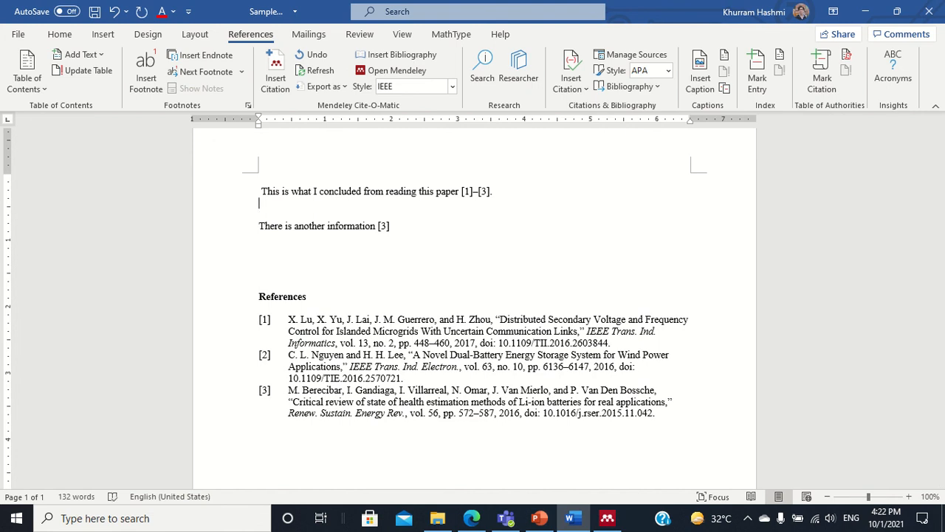
key("Delete")
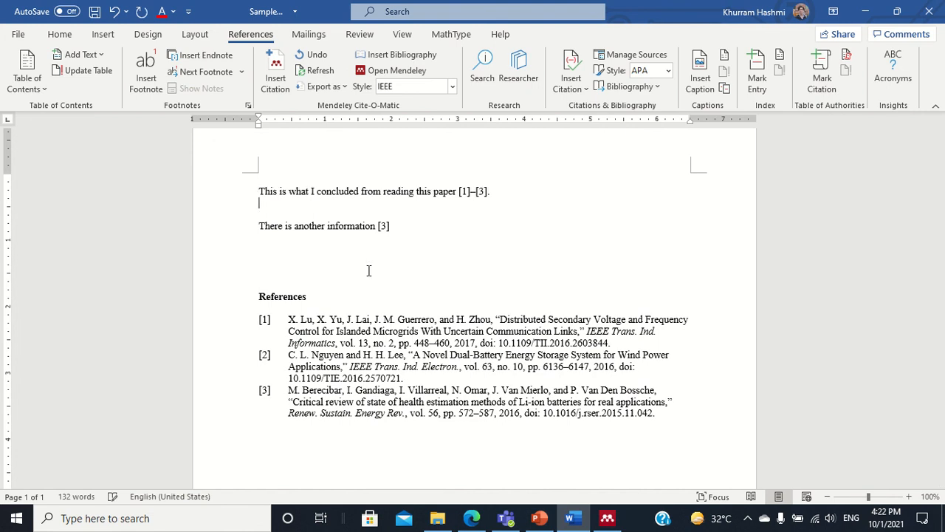
left_click_drag(459, 192, 486, 232)
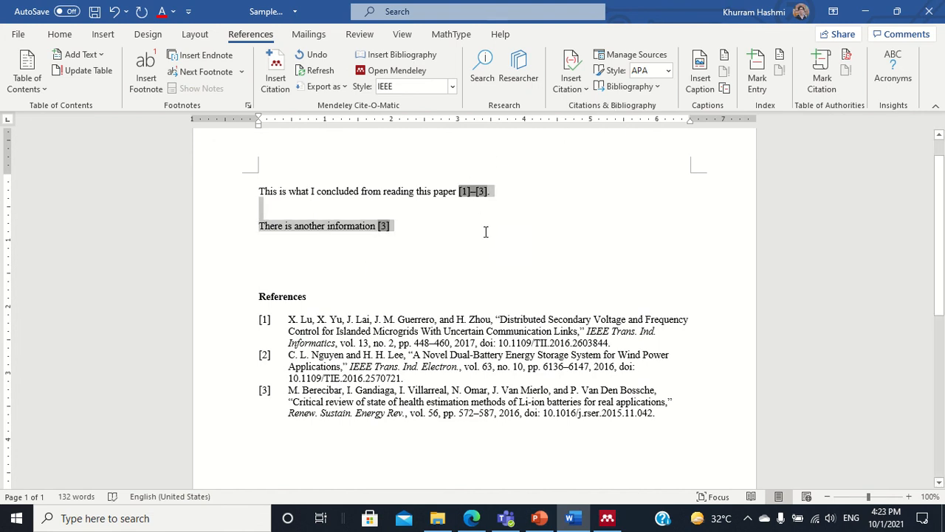
left_click(309, 215)
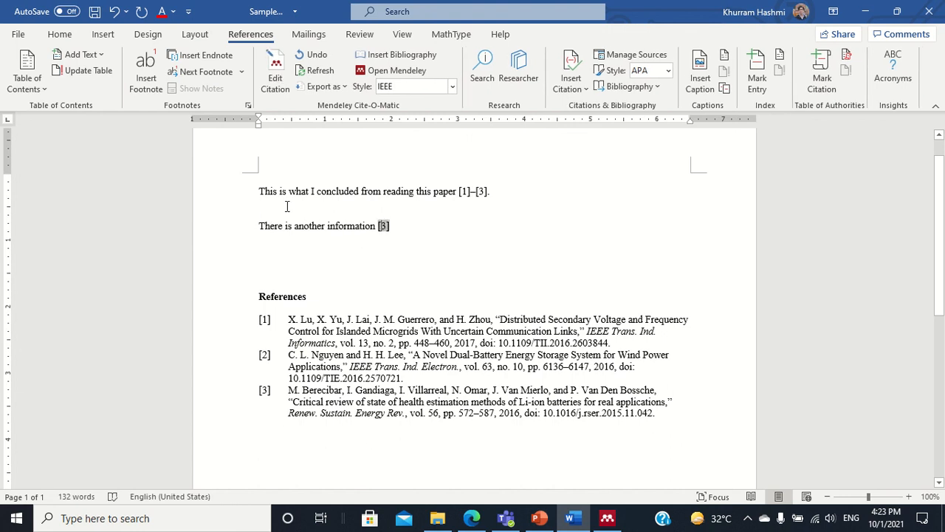
Step: Enter the placeholder text "Ahbehjcs" on the blank line between the two cited sentences
left_click(286, 209)
type("th")
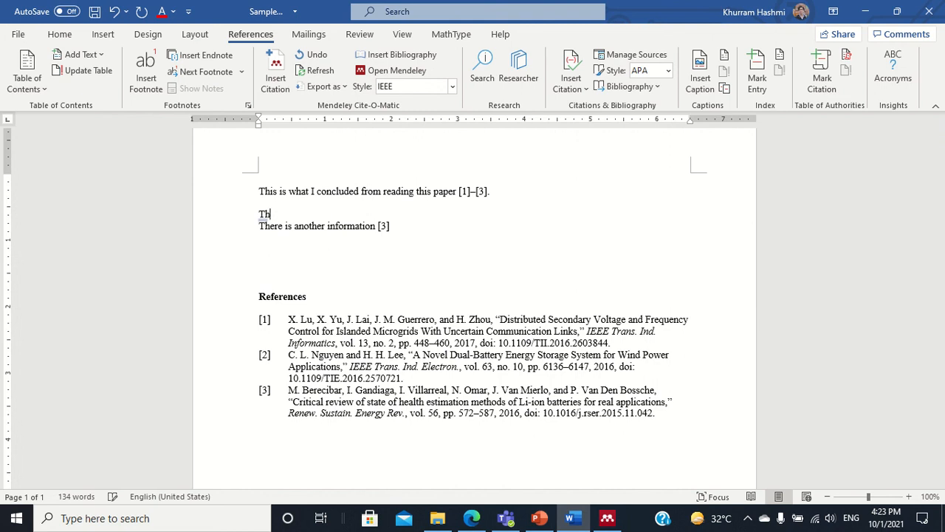
type("behics")
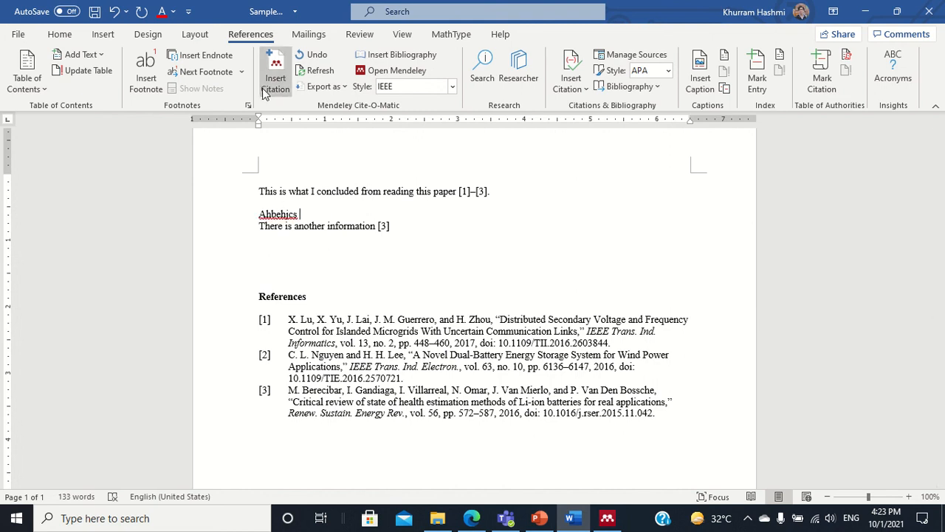
Step: Cite "Optimal scheduling for distribution network with redox flow battery storage" from Mendeley's BESS folder after the placeholder text
left_click(263, 88)
left_click(410, 254)
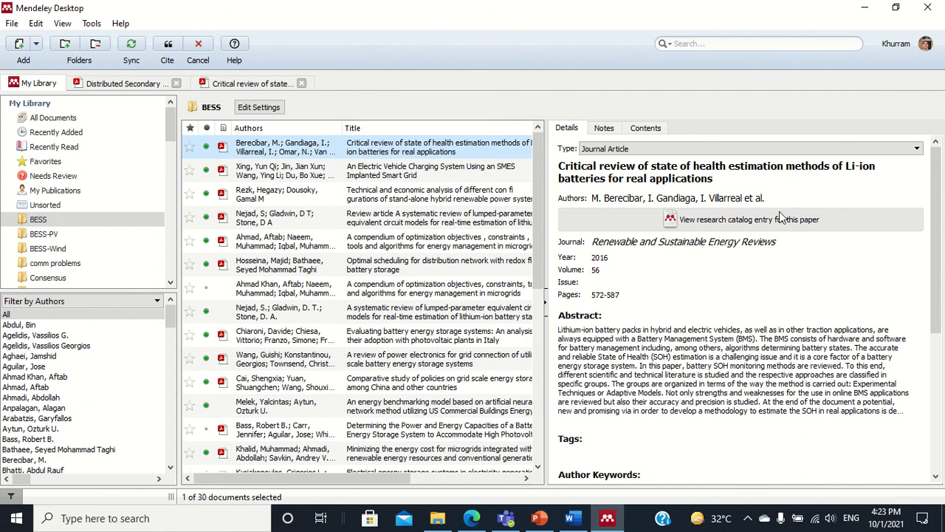
left_click(314, 266)
left_click(167, 53)
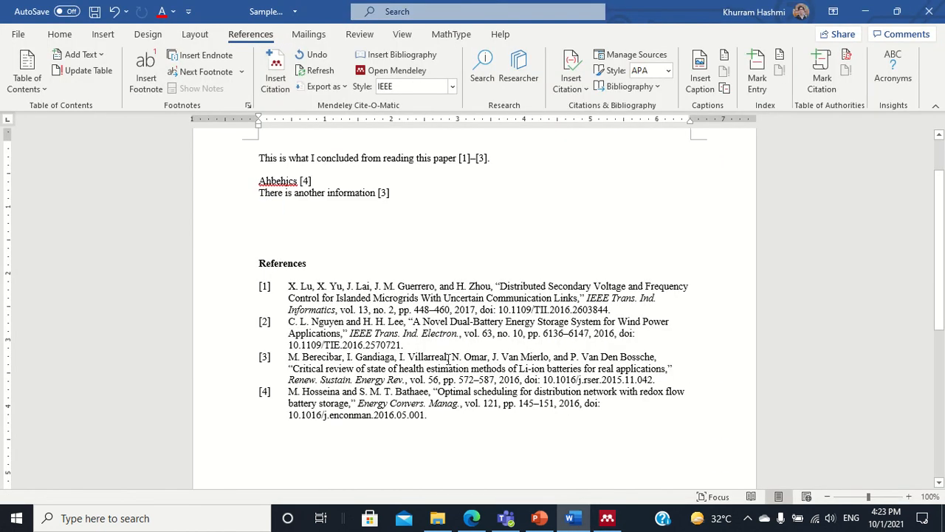
Step: Cite "A review of power electronics for grid connection of utility-scale battery energy storage systems" from Mendeley's BESS folder at the end of "There is another information"
scroll(358, 286, "up", 2)
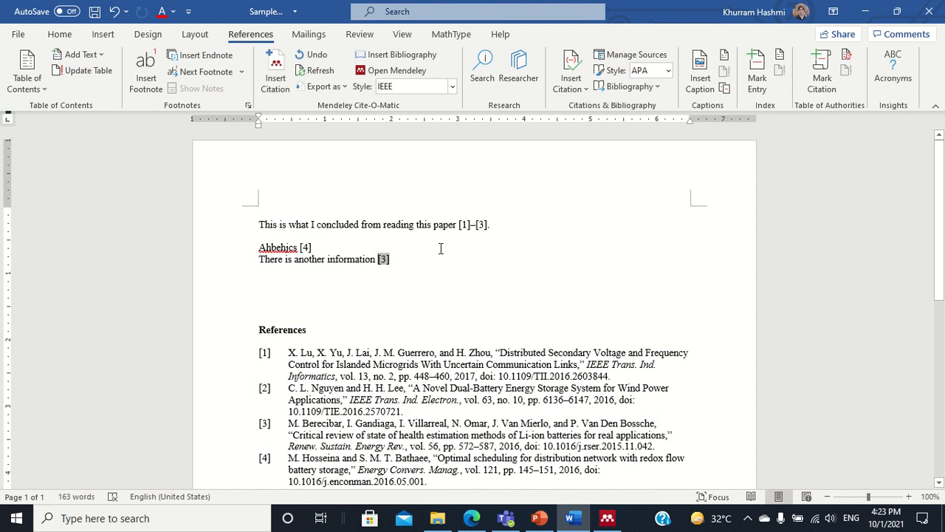
left_click(394, 266)
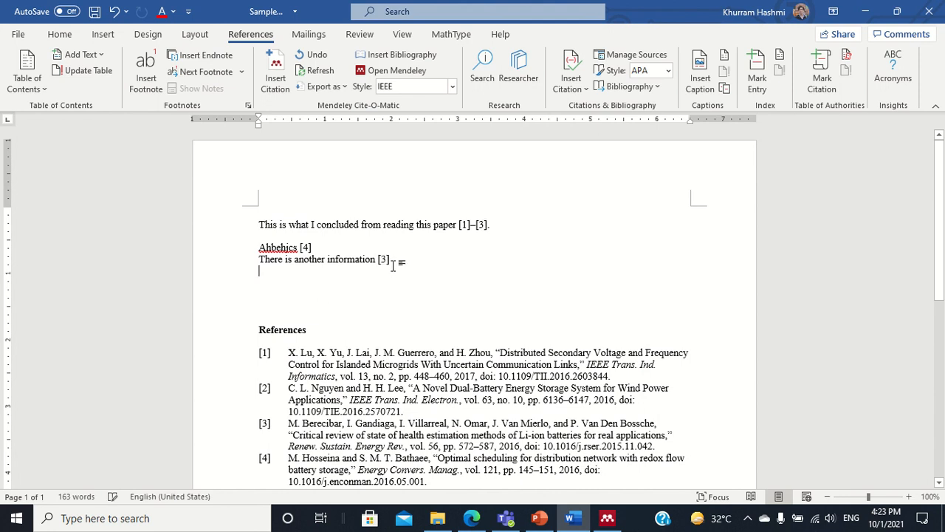
left_click(275, 77)
left_click(492, 305)
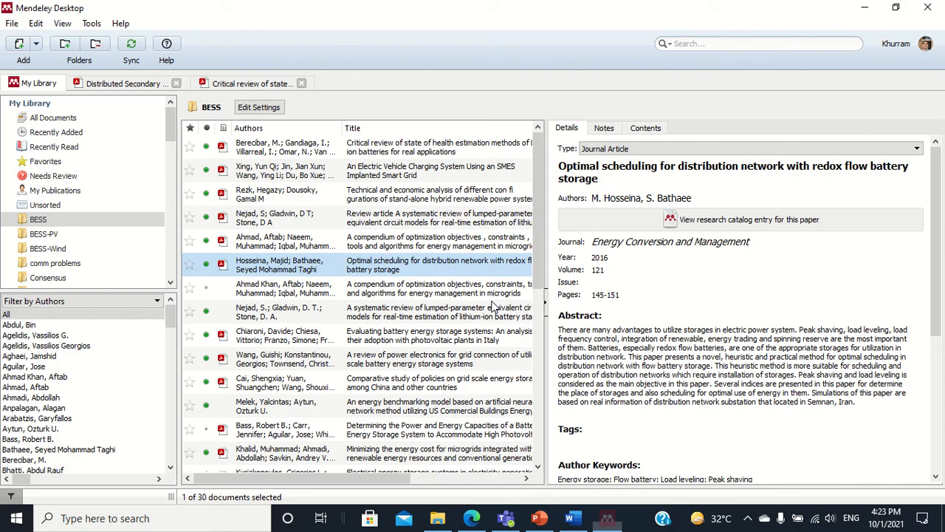
left_click(247, 362)
left_click(167, 48)
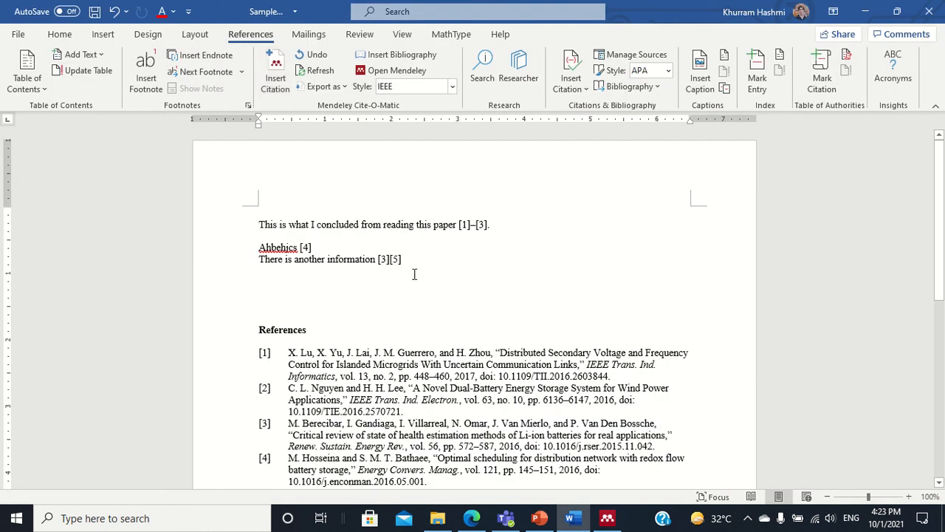
Step: Merge the two adjacent citations after "There is another information" into one Mendeley citation and check it against the reference list
left_click_drag(408, 262, 378, 261)
left_click(277, 82)
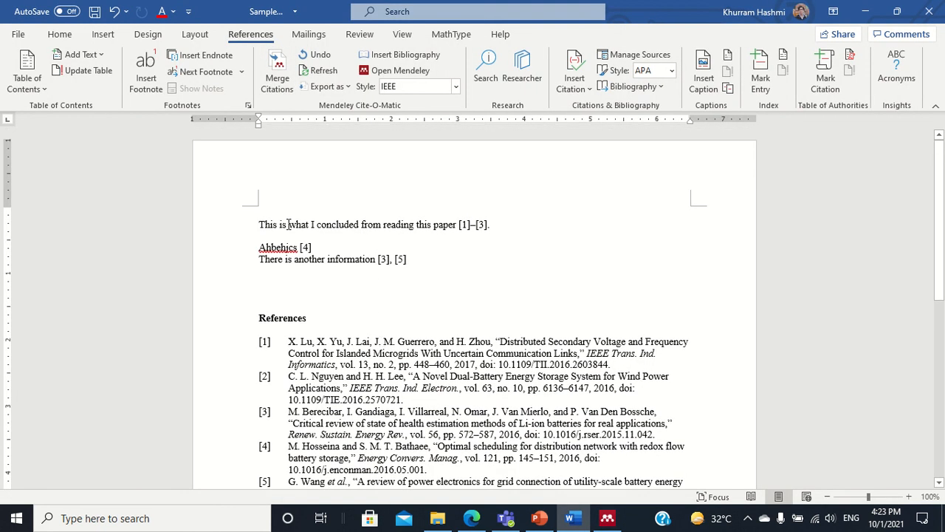
scroll(424, 238, "down", 2)
scroll(424, 238, "down", 2)
scroll(391, 266, "up", 4)
left_click(397, 263)
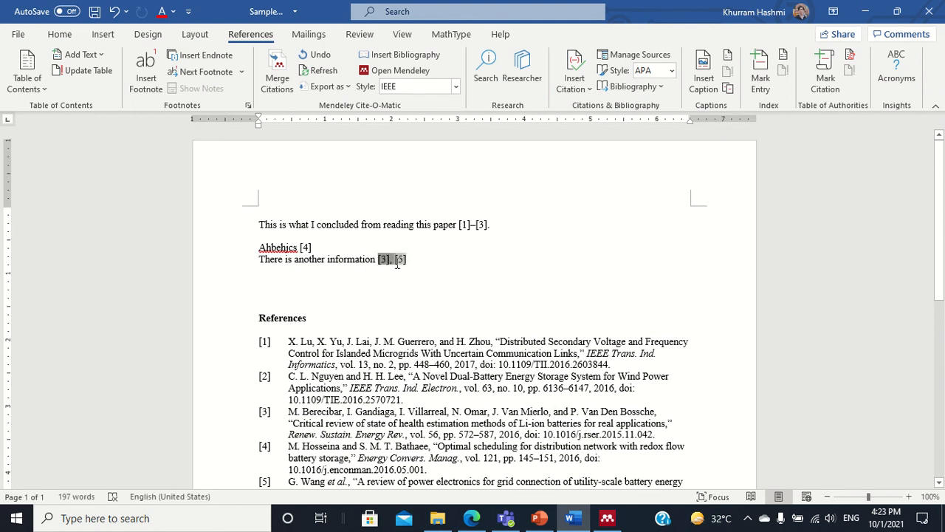
Step: Save the document and refresh the Mendeley citations and bibliography
left_click(471, 224)
left_click(449, 271)
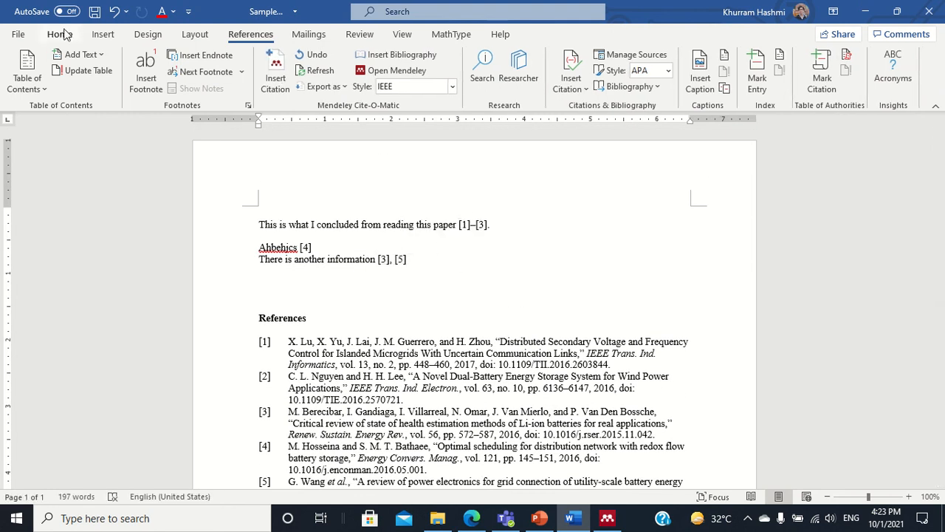
left_click(95, 11)
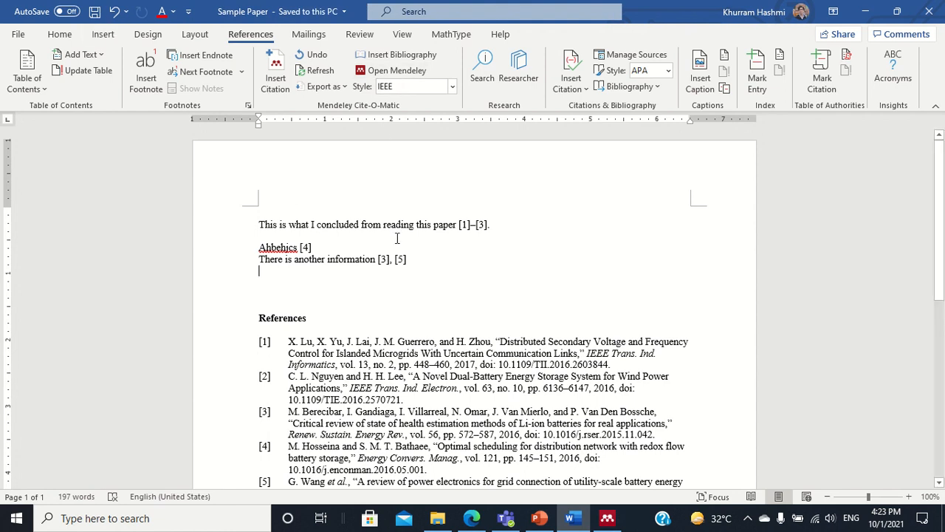
left_click(303, 74)
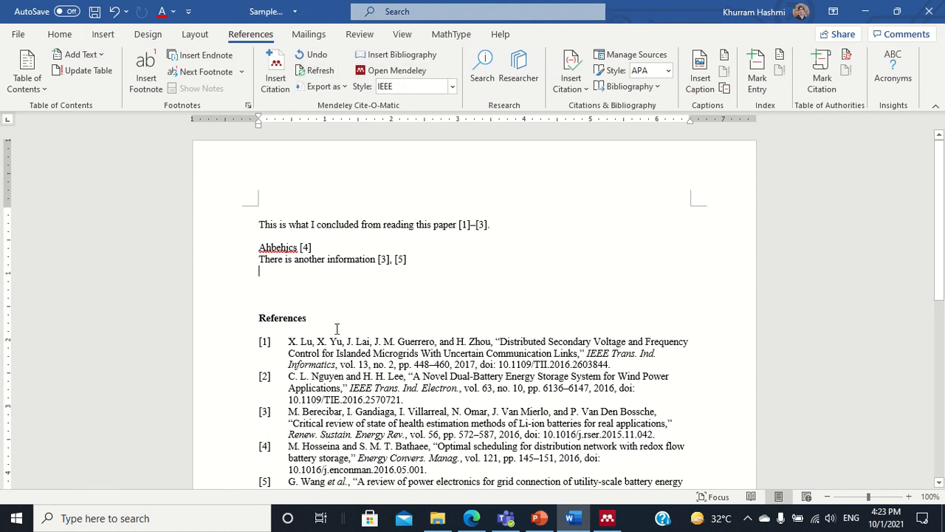
Step: Review the full reference list under the References heading and compare its entries with the in-text citations
scroll(336, 328, "down", 1)
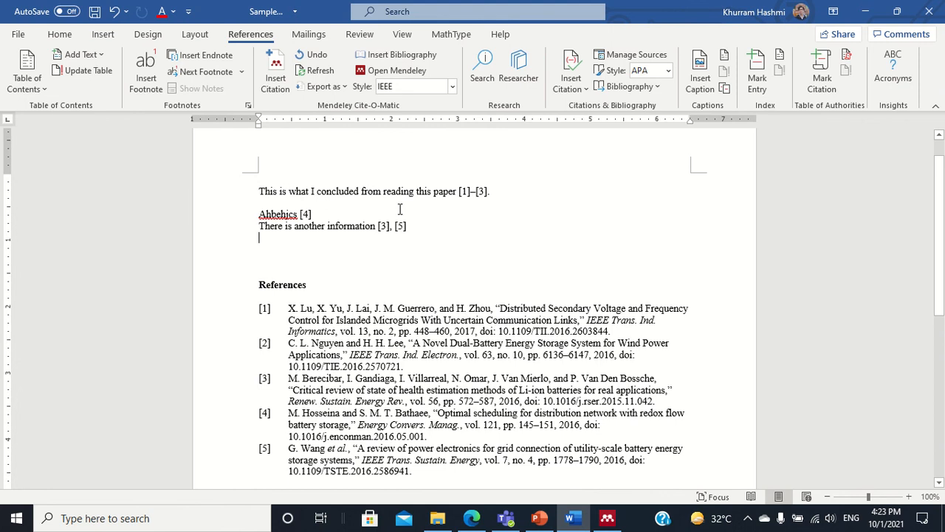
scroll(328, 217, "down", 3)
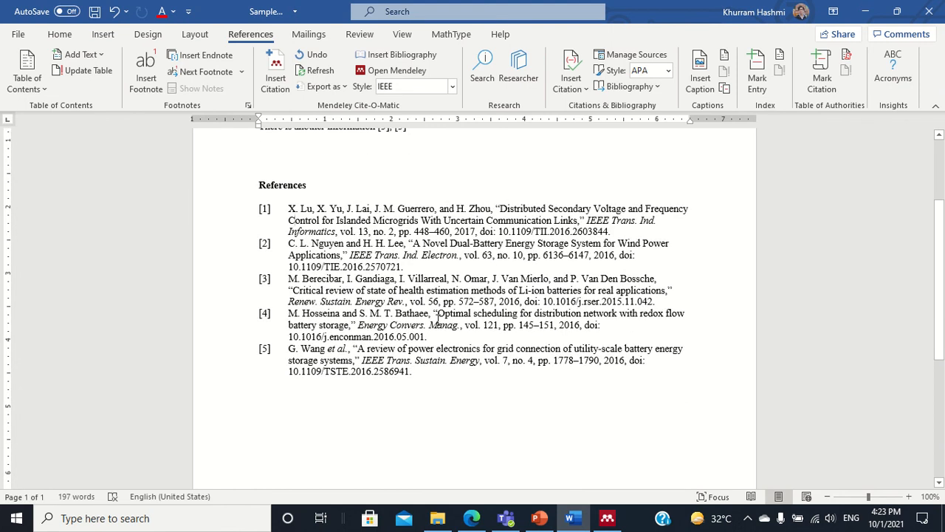
left_click_drag(260, 209, 471, 433)
scroll(472, 440, "up", 2)
scroll(473, 443, "up", 2)
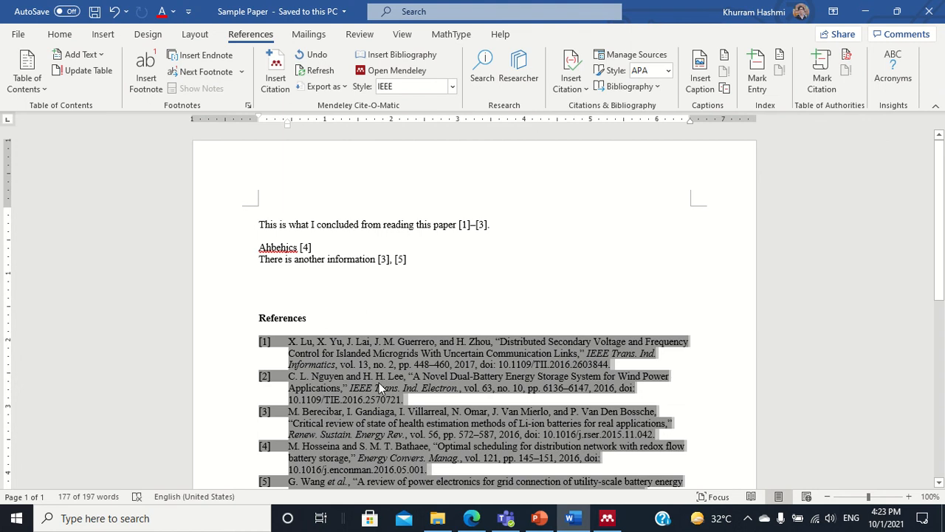
scroll(393, 330, "down", 3)
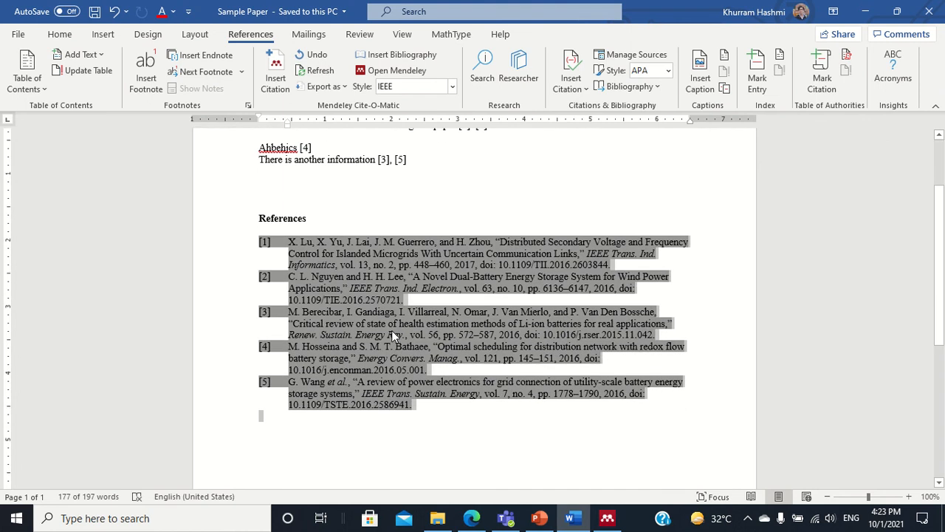
mouse_move(472, 518)
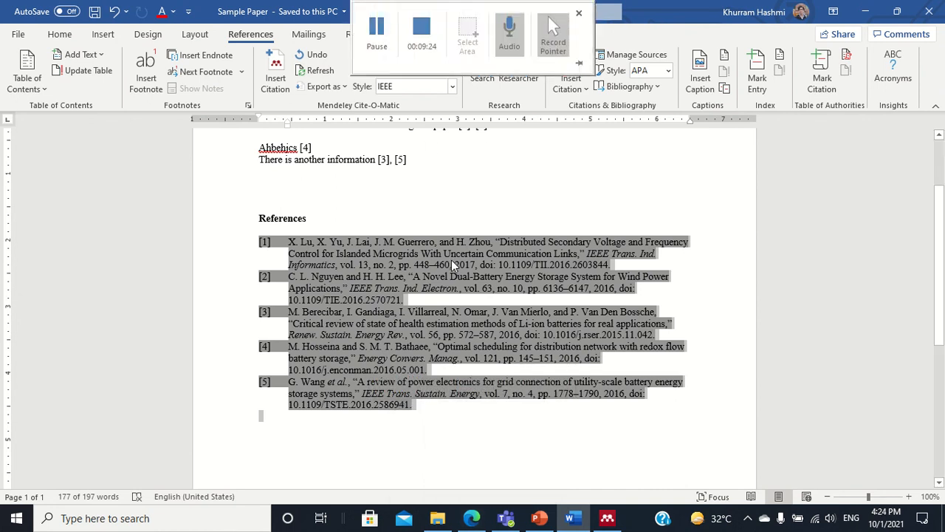
scroll(443, 197, "up", 3)
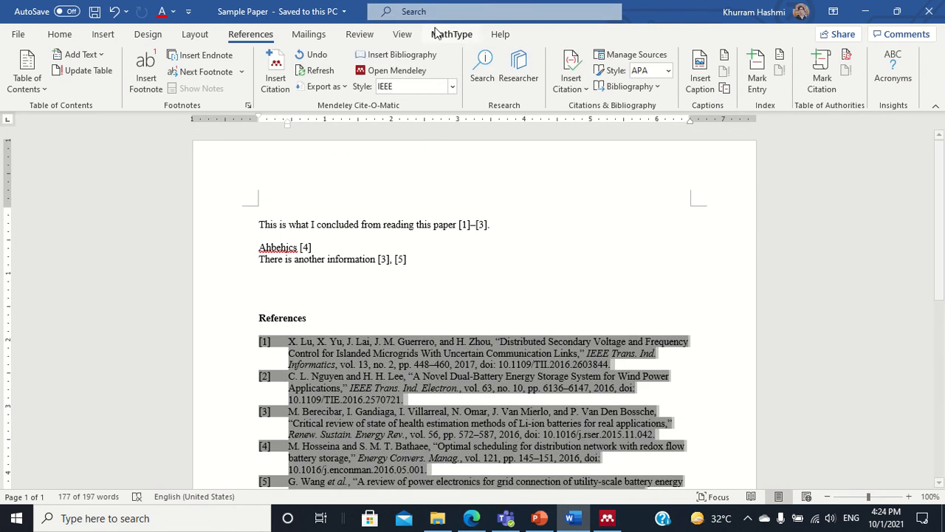
mouse_move(434, 7)
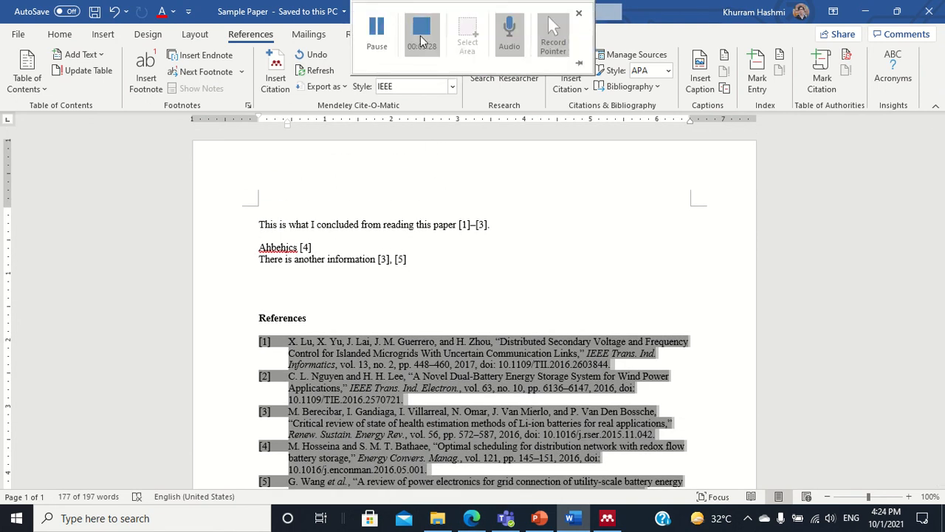